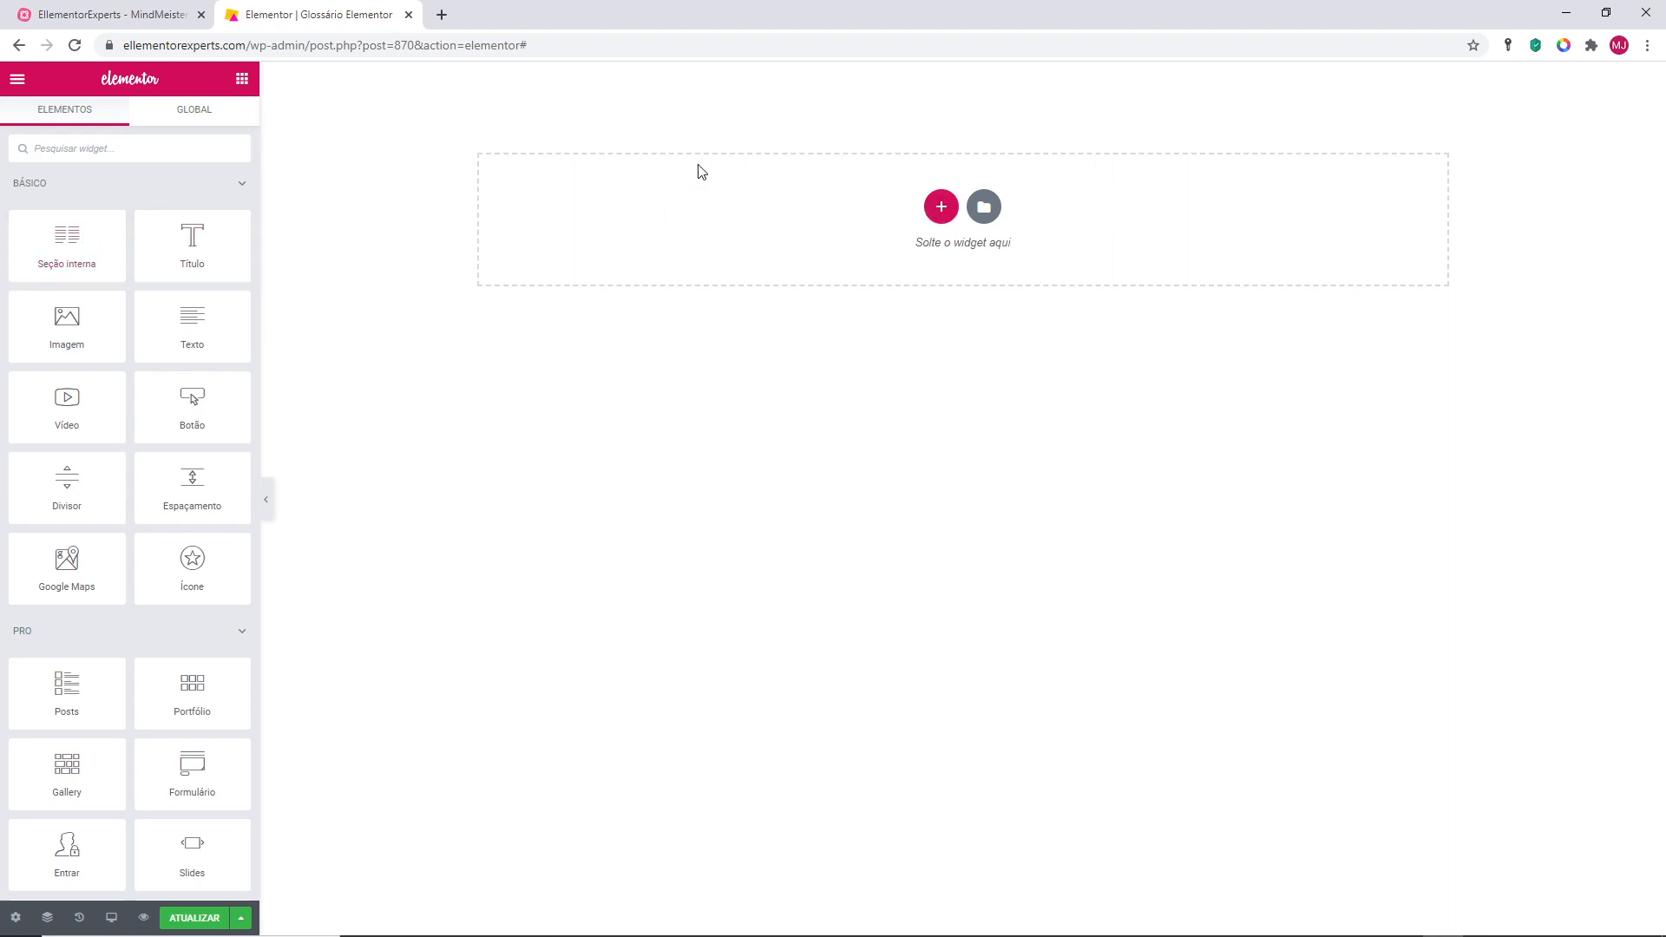
Step: Add a section with two equal columns to the page and set its height option to Altura mínima
{"action": "left_click", "coordinate": [941, 207]}
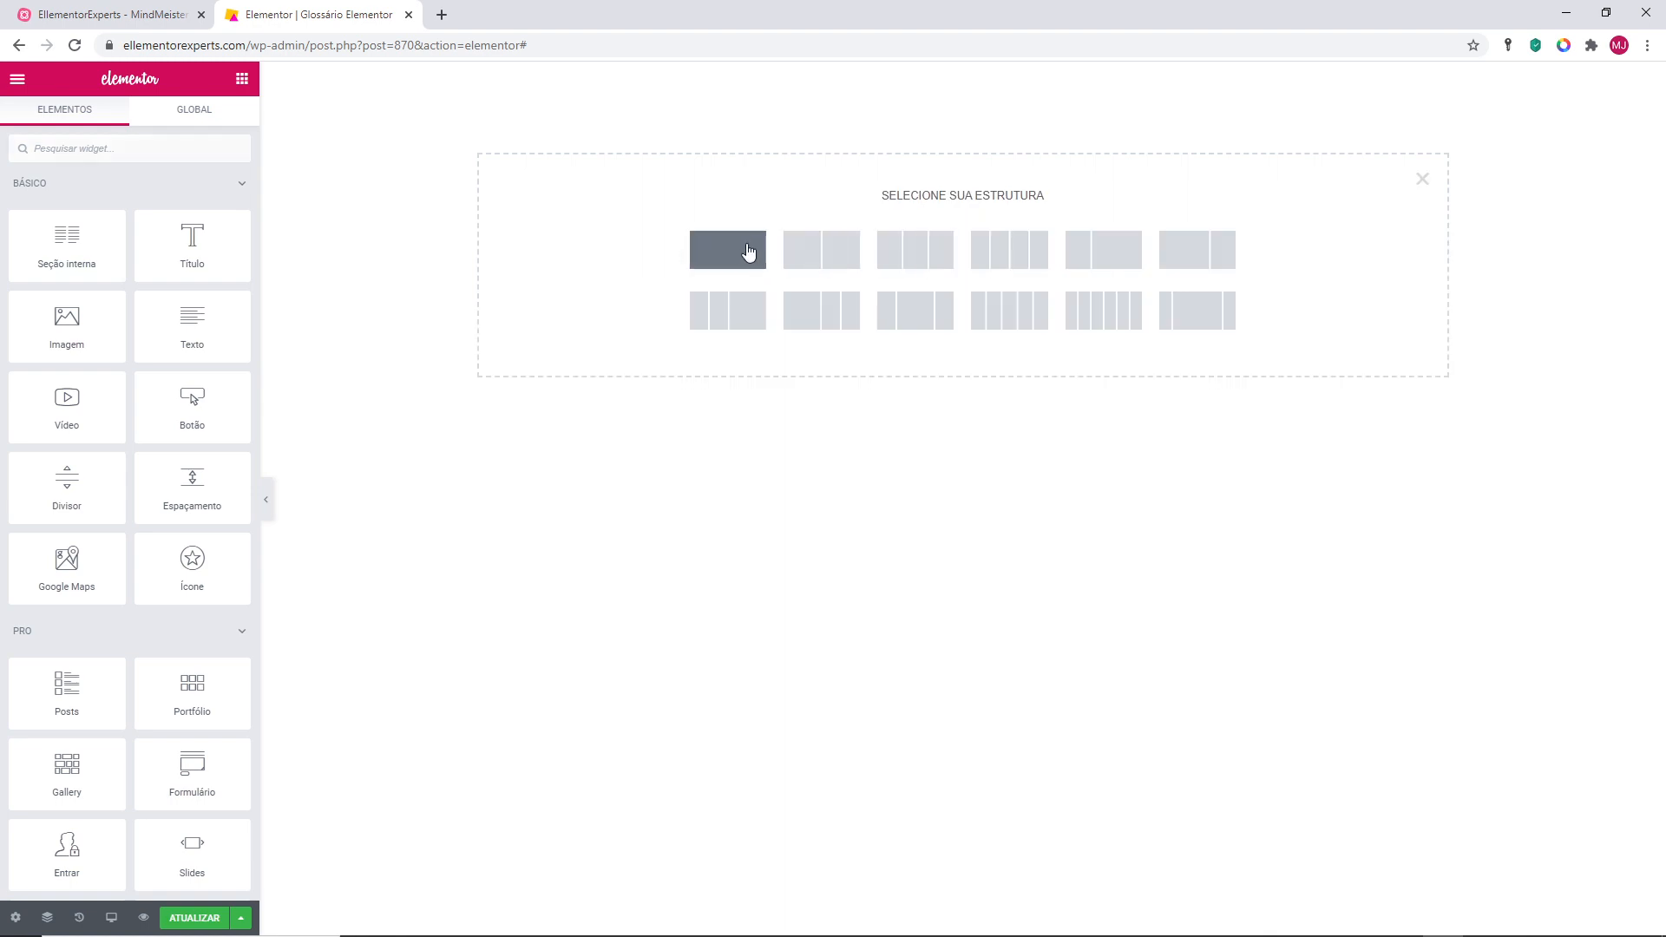
{"action": "left_click", "coordinate": [804, 256]}
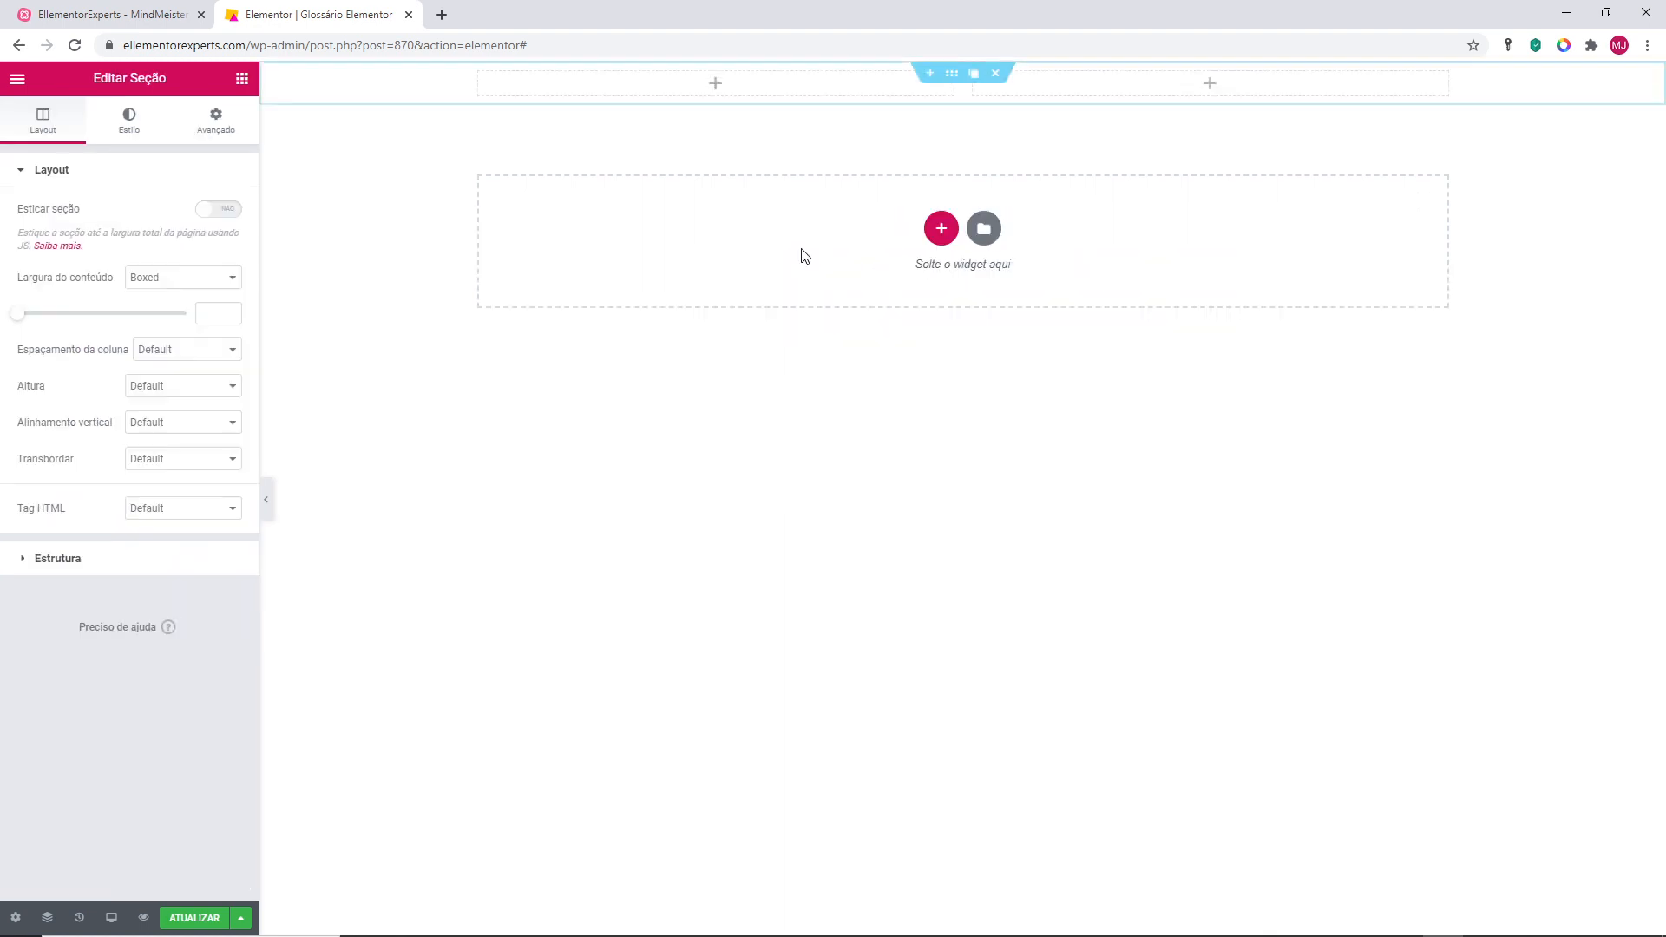
{"action": "left_click", "coordinate": [144, 385]}
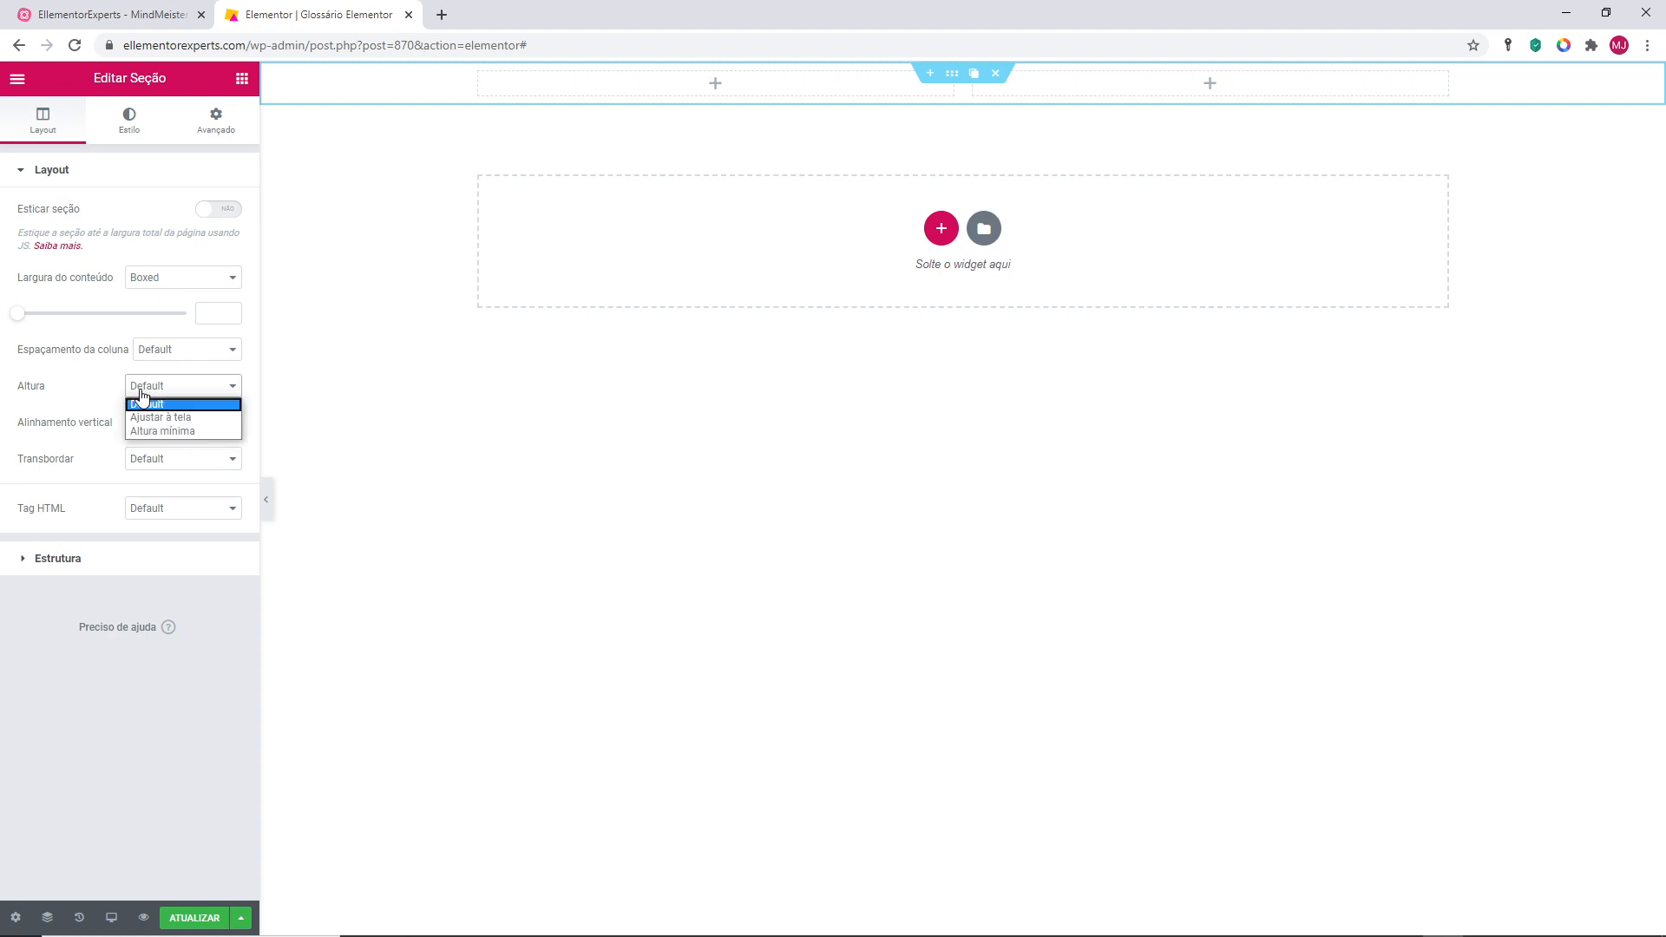
{"action": "left_click", "coordinate": [173, 431]}
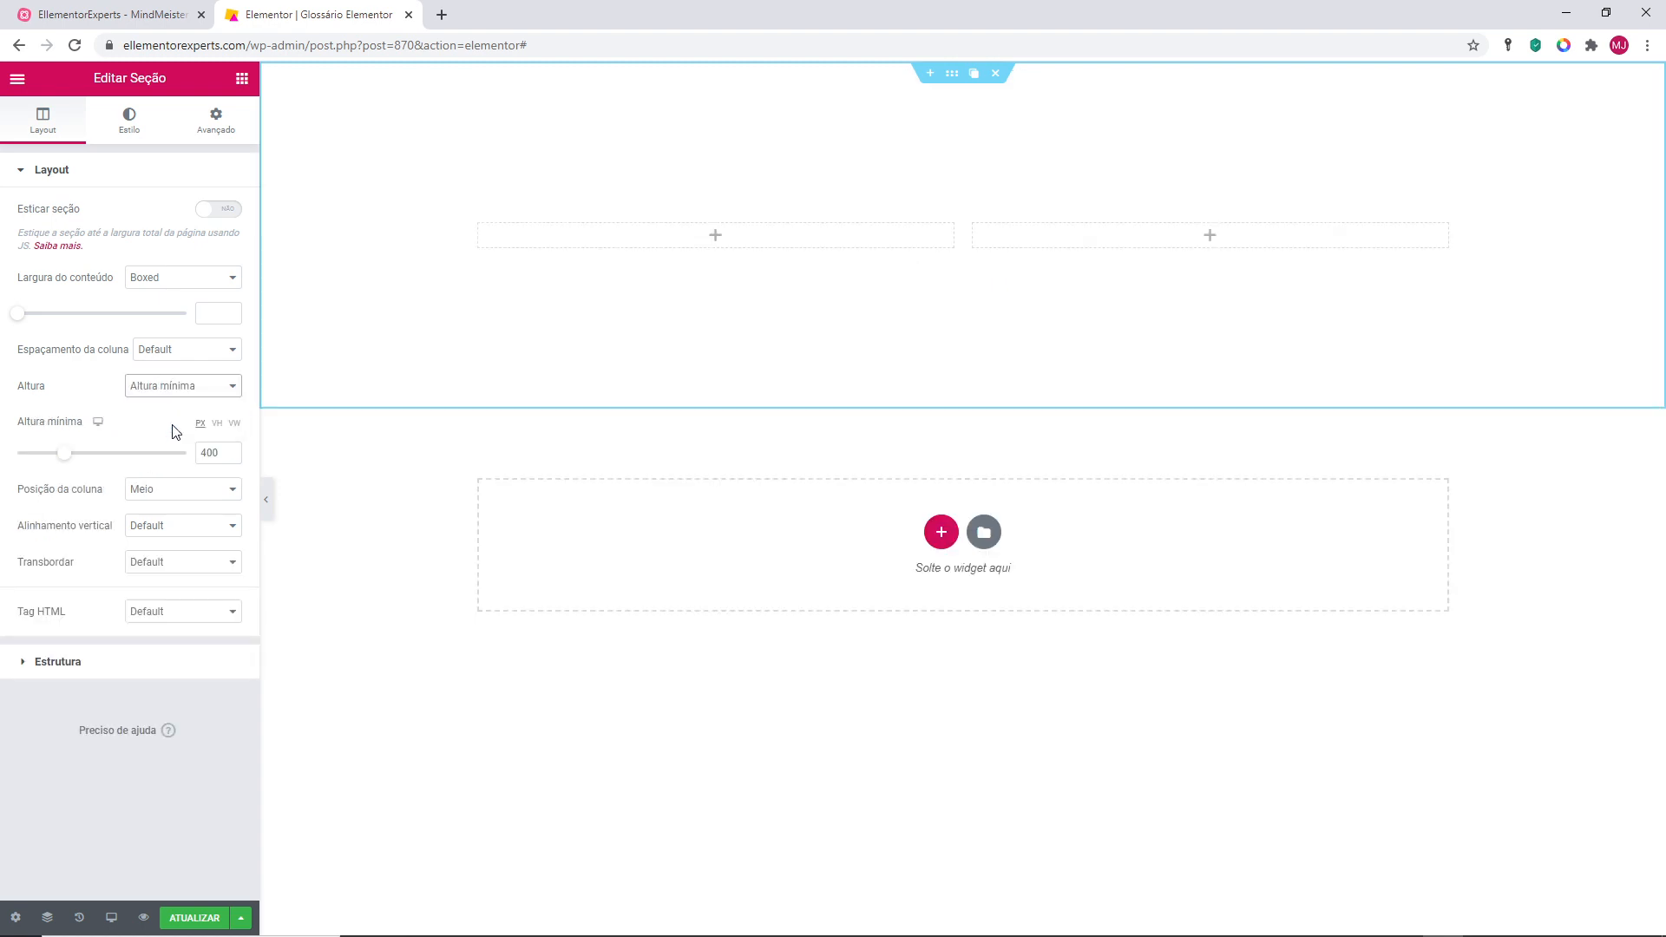
Step: Give the section a classic background, trying pink, beige and salmon before choosing the light grey palette colour
{"action": "left_click", "coordinate": [130, 119]}
{"action": "left_click", "coordinate": [167, 257]}
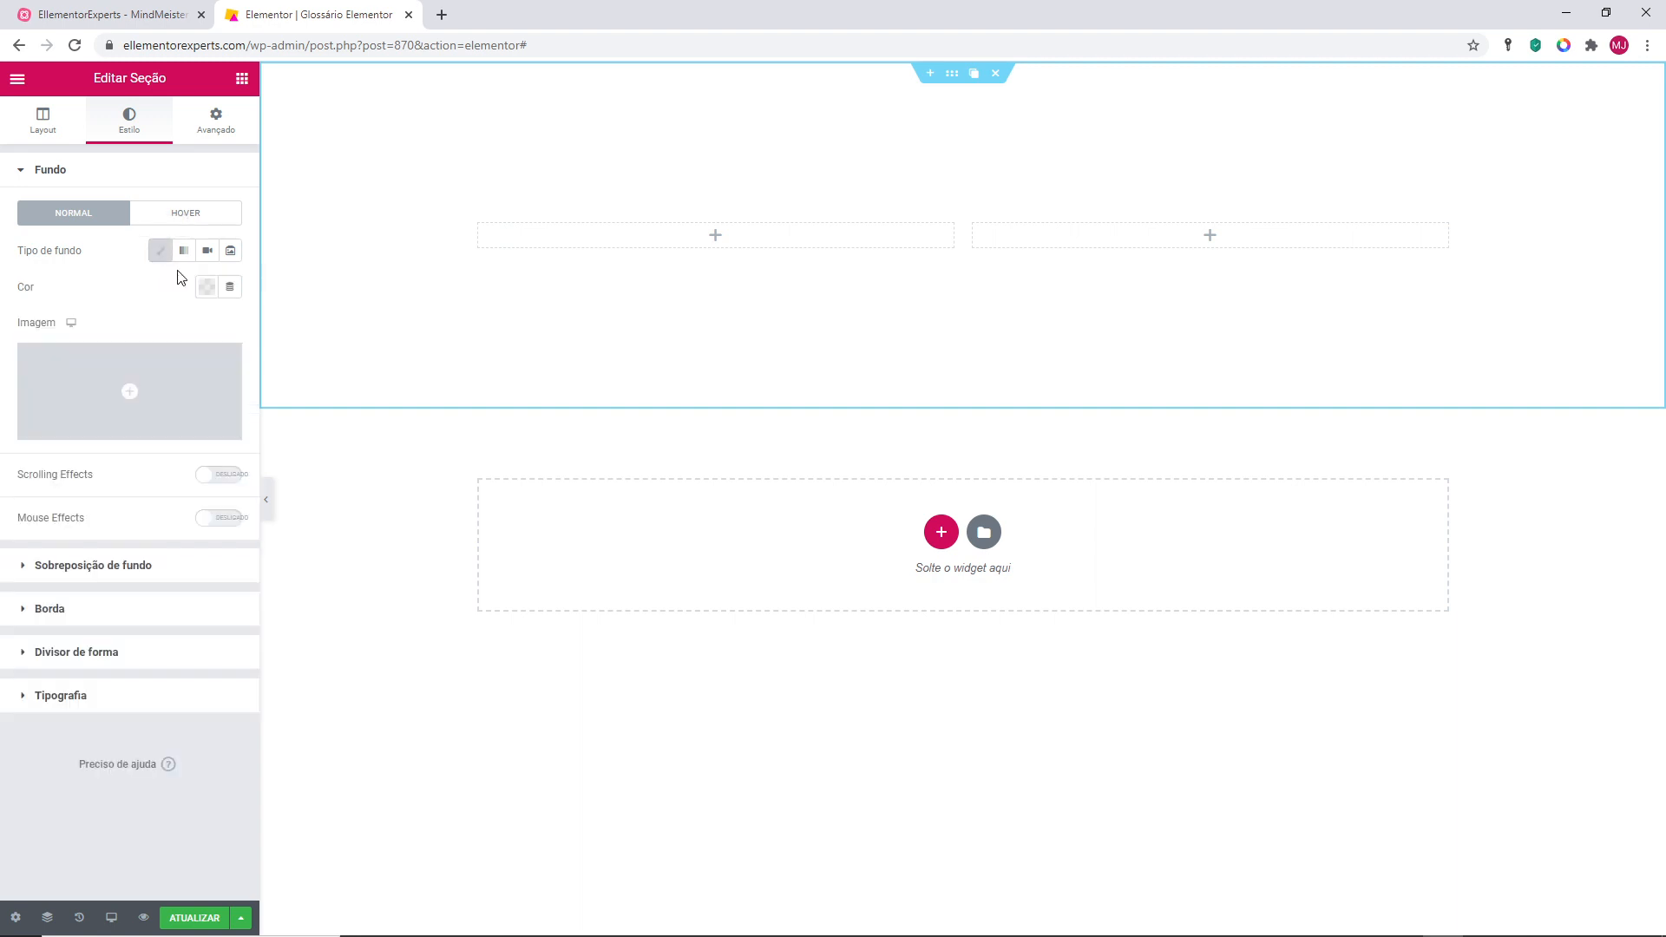
{"action": "left_click", "coordinate": [206, 288]}
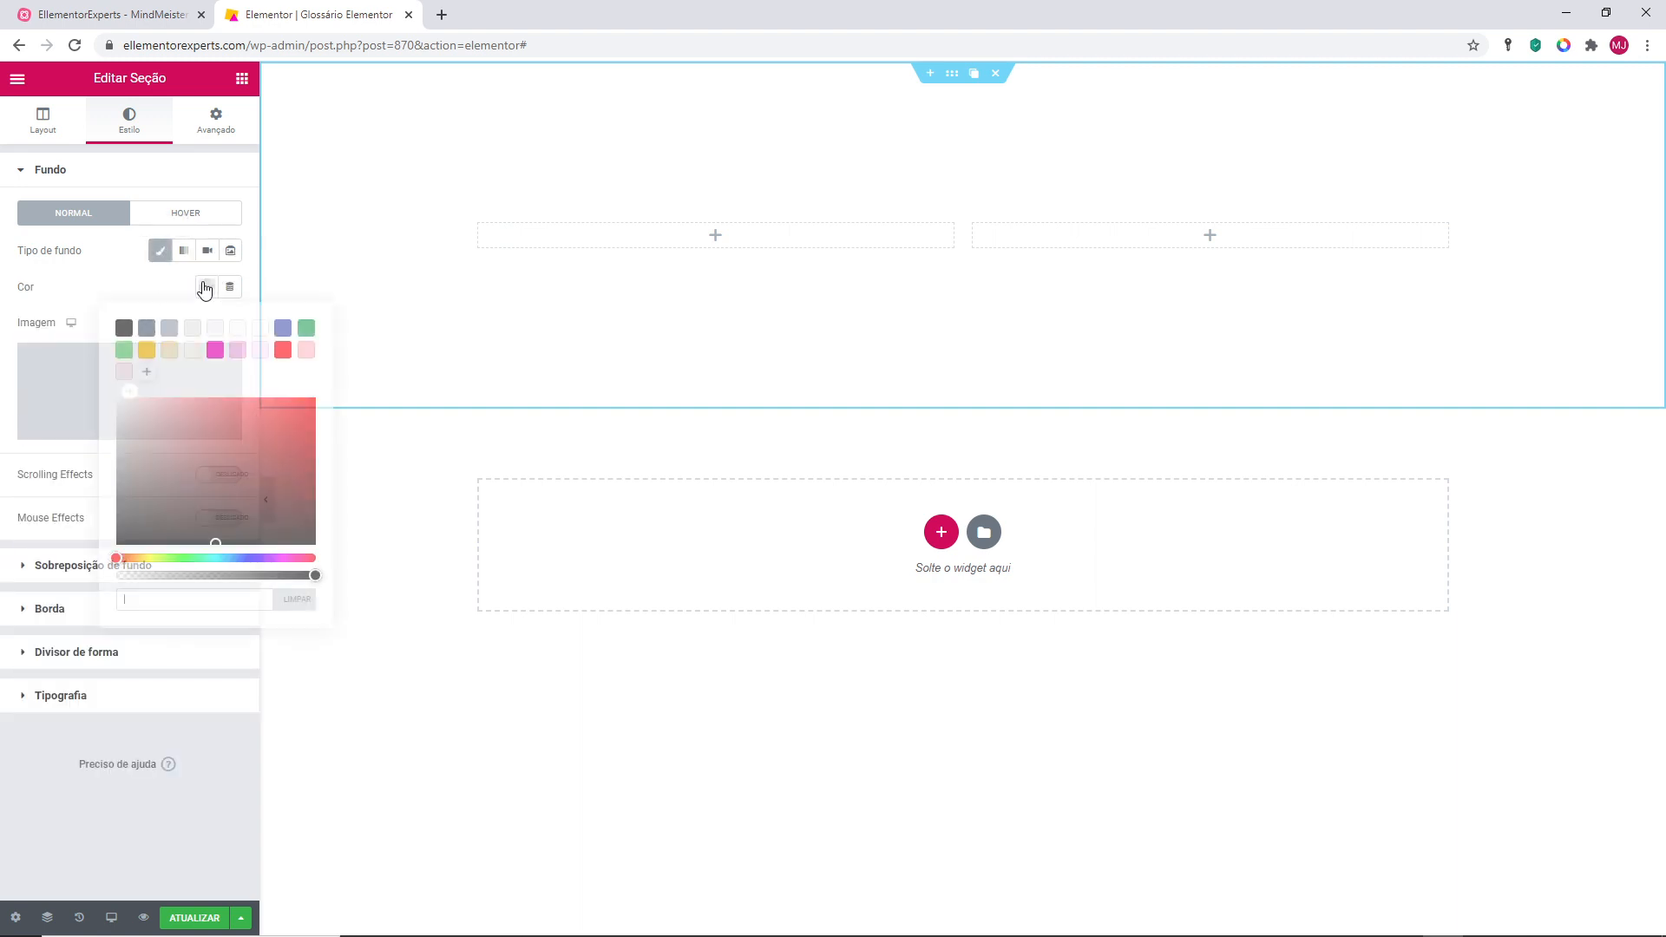
{"action": "left_click", "coordinate": [239, 353]}
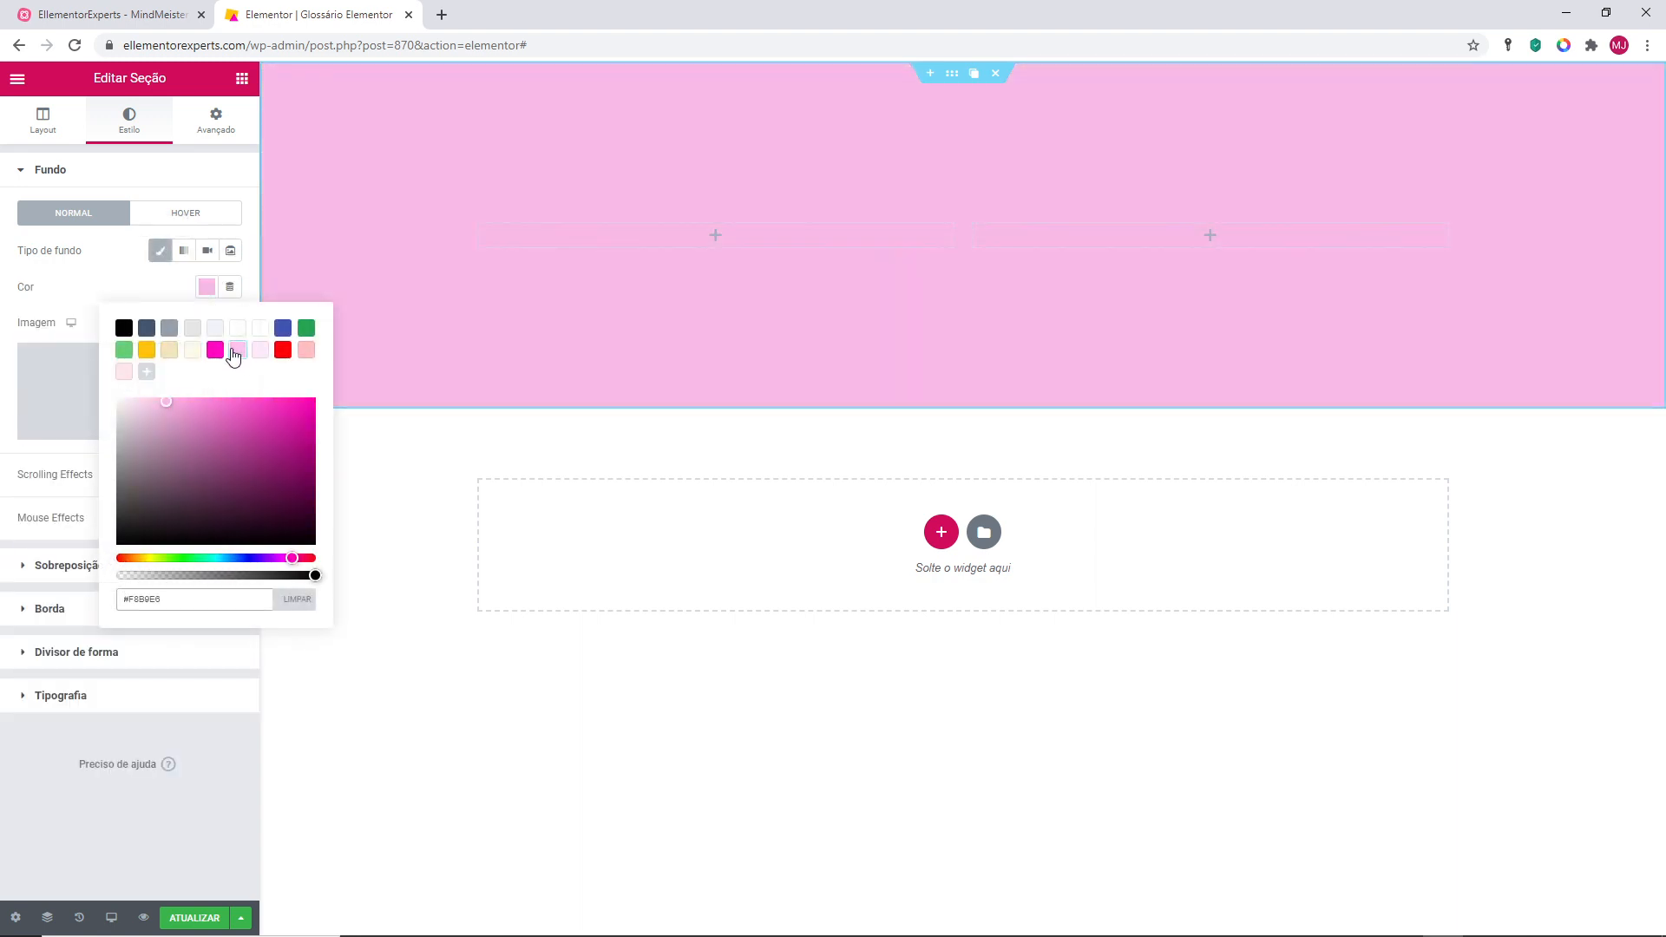
{"action": "left_click", "coordinate": [170, 351]}
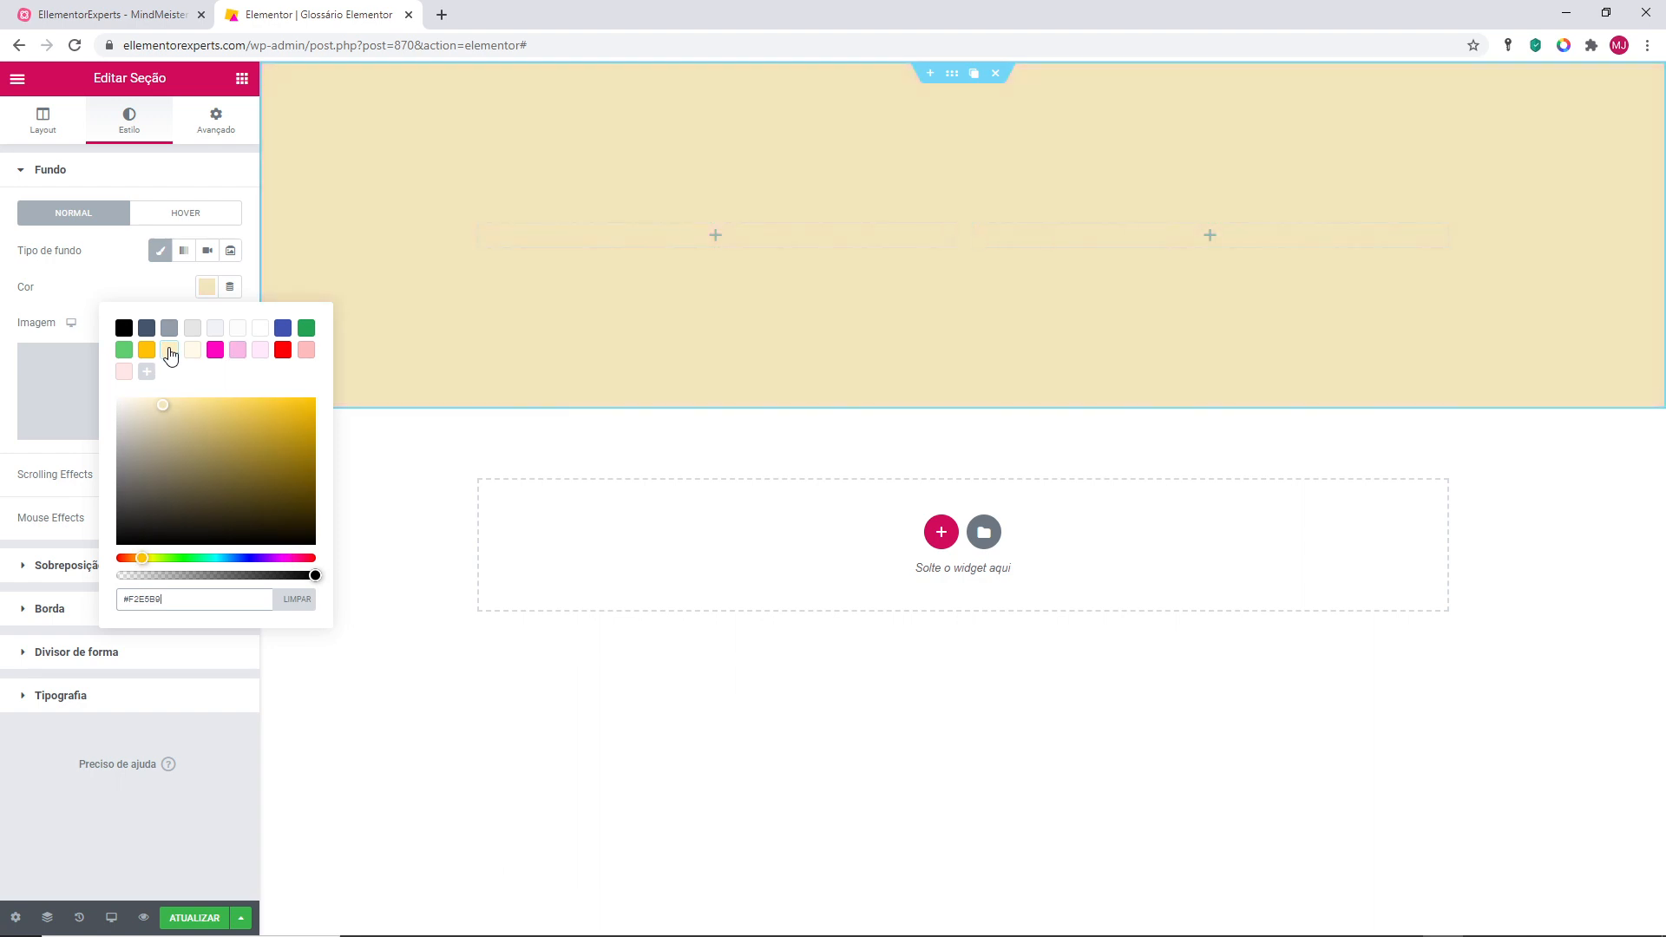
{"action": "left_click", "coordinate": [305, 351]}
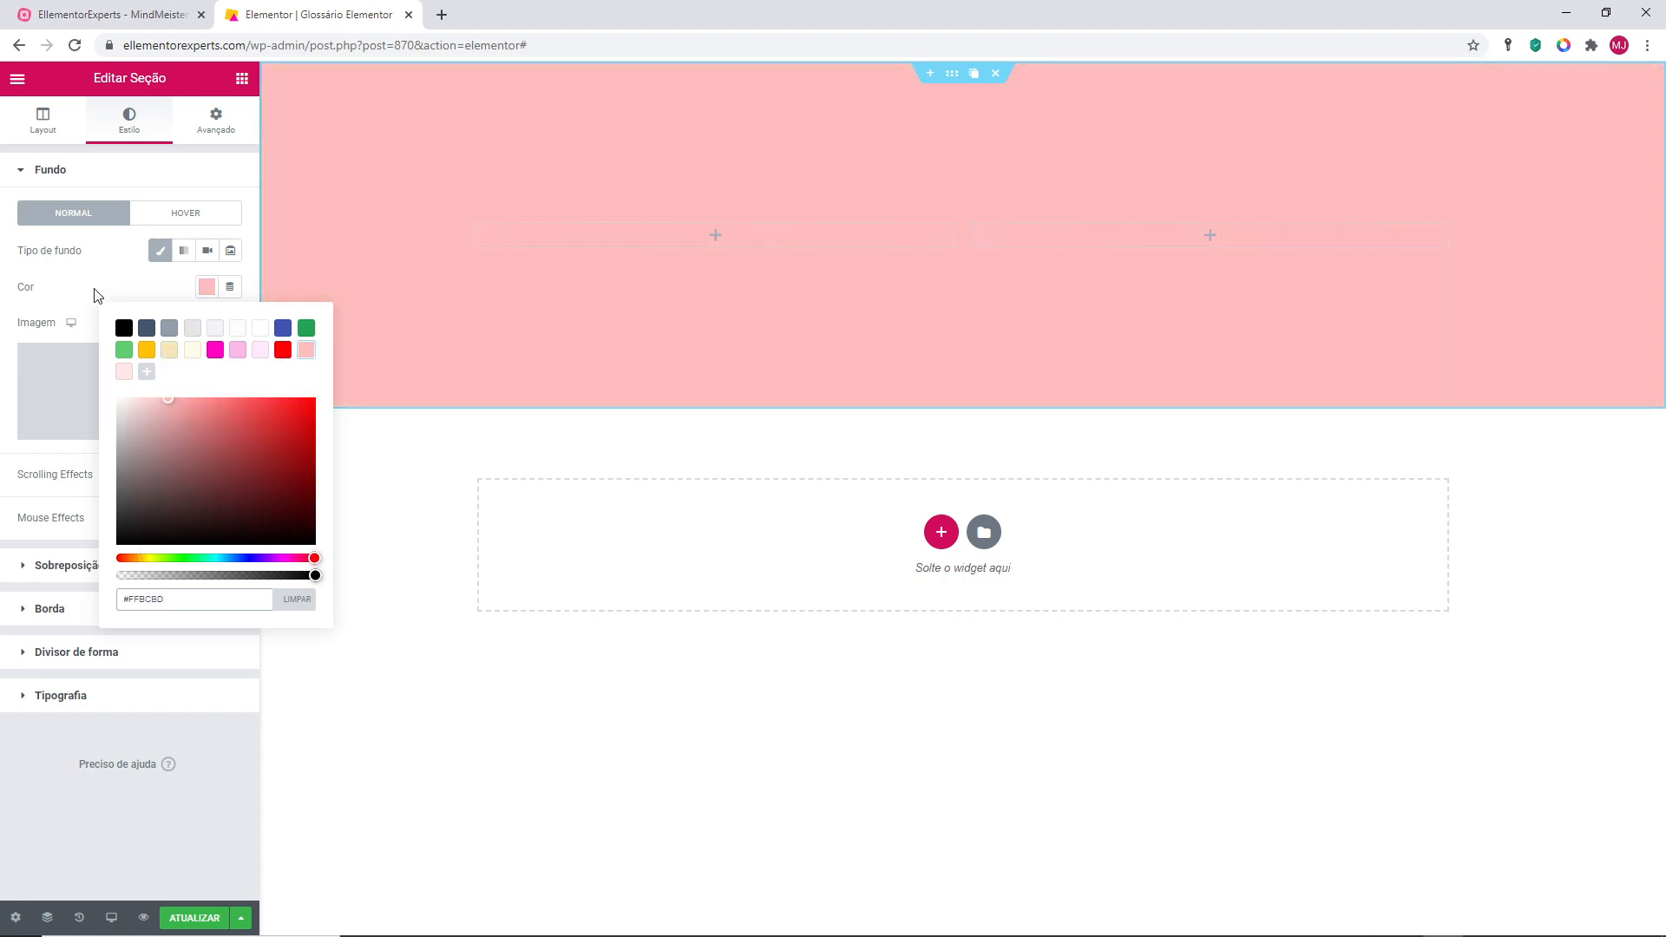
{"action": "left_click", "coordinate": [300, 363]}
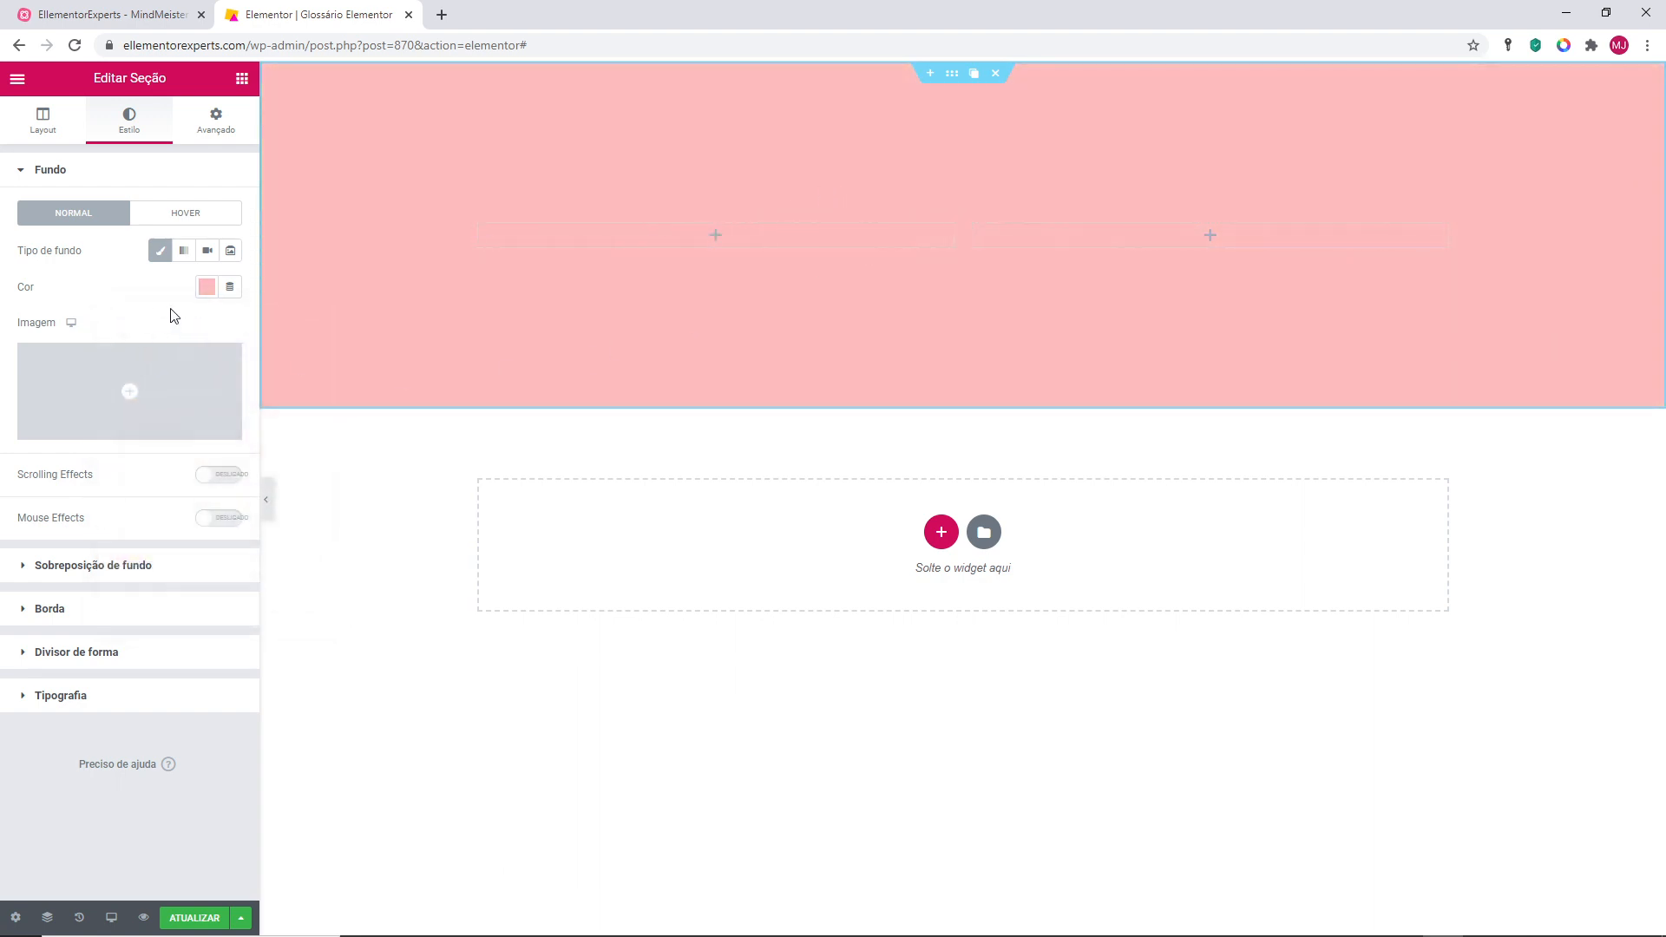
{"action": "left_click", "coordinate": [206, 287]}
{"action": "left_click", "coordinate": [189, 328]}
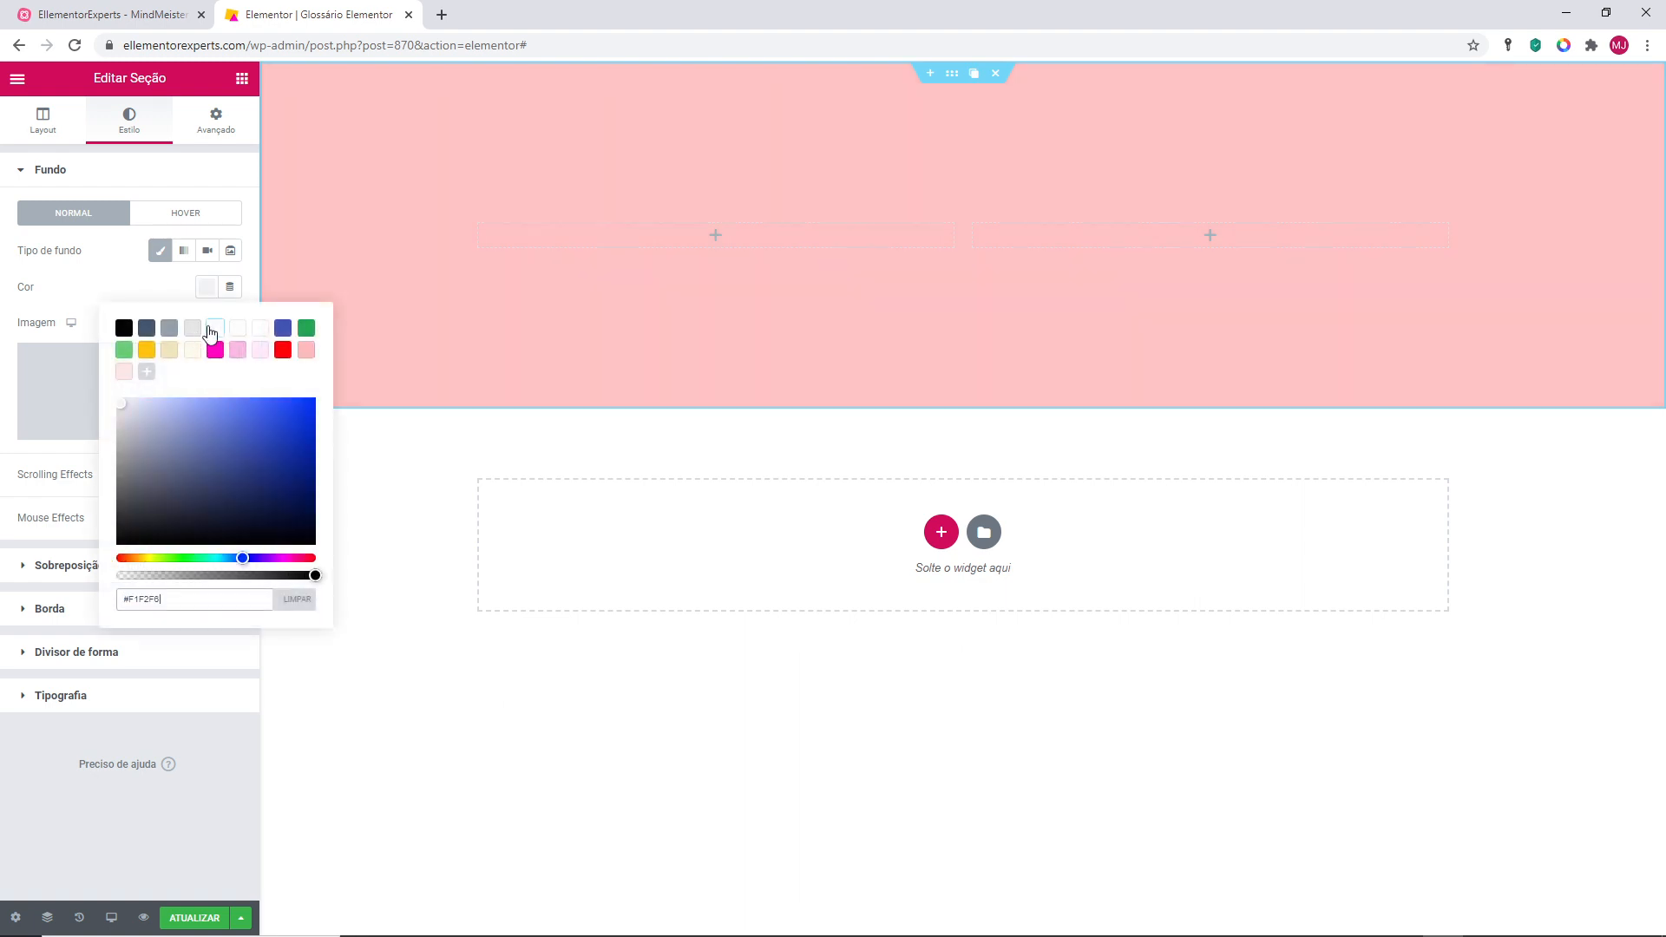
{"action": "left_click", "coordinate": [128, 293]}
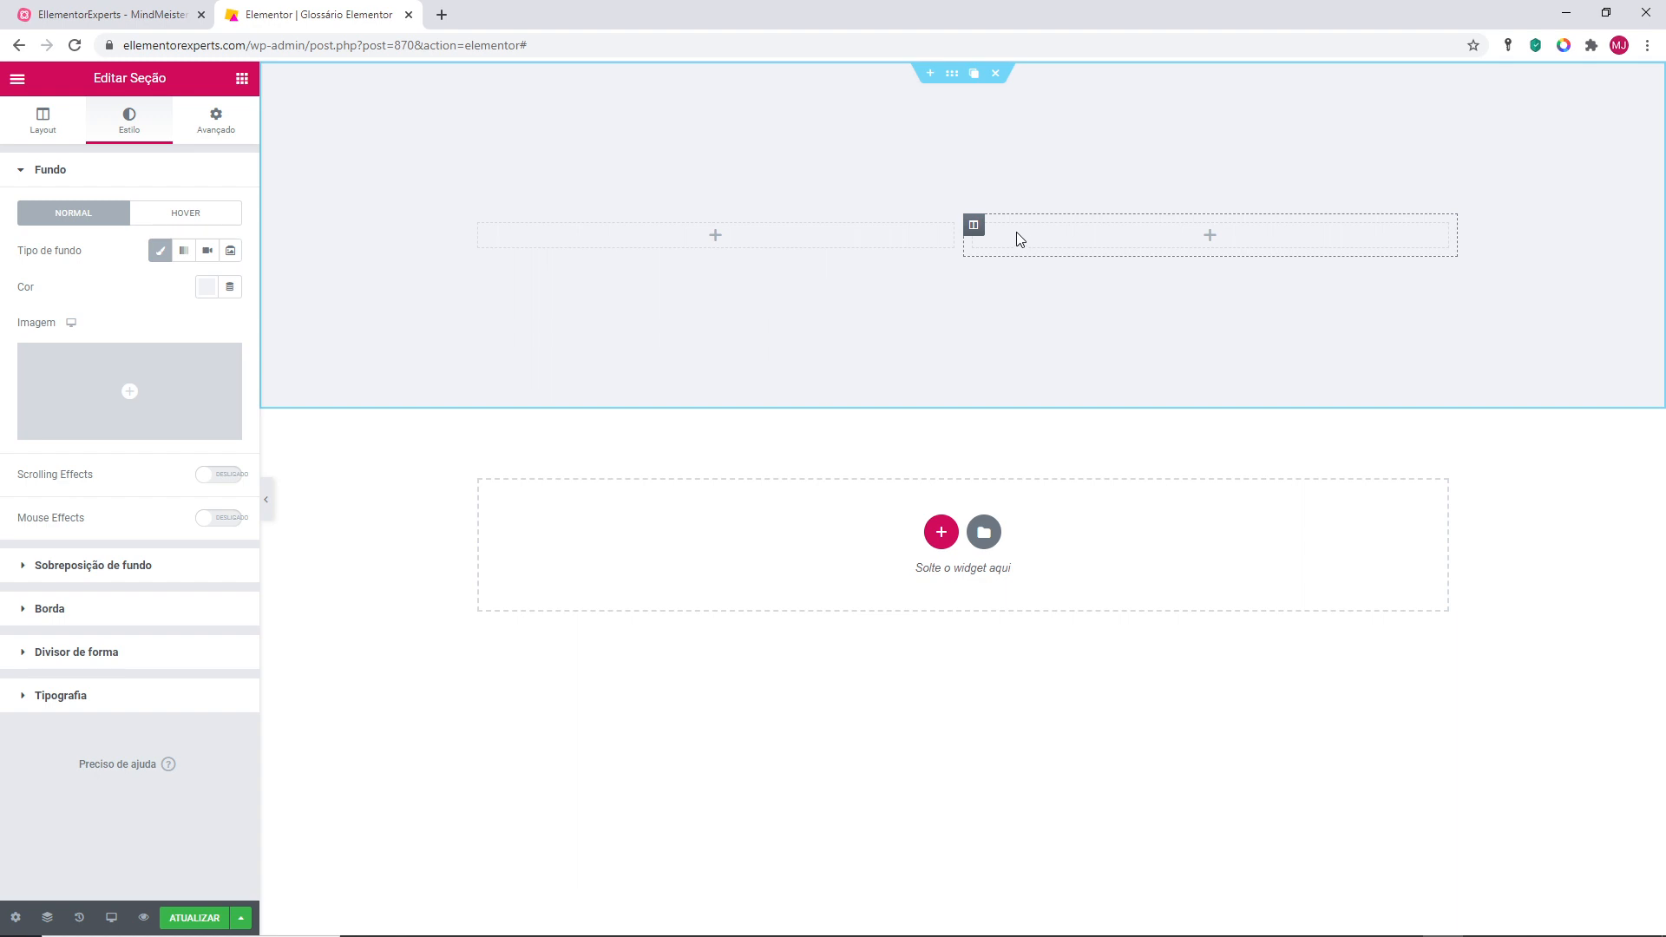
Step: Duplicate the grey section and delete the copy
{"action": "left_click", "coordinate": [242, 78]}
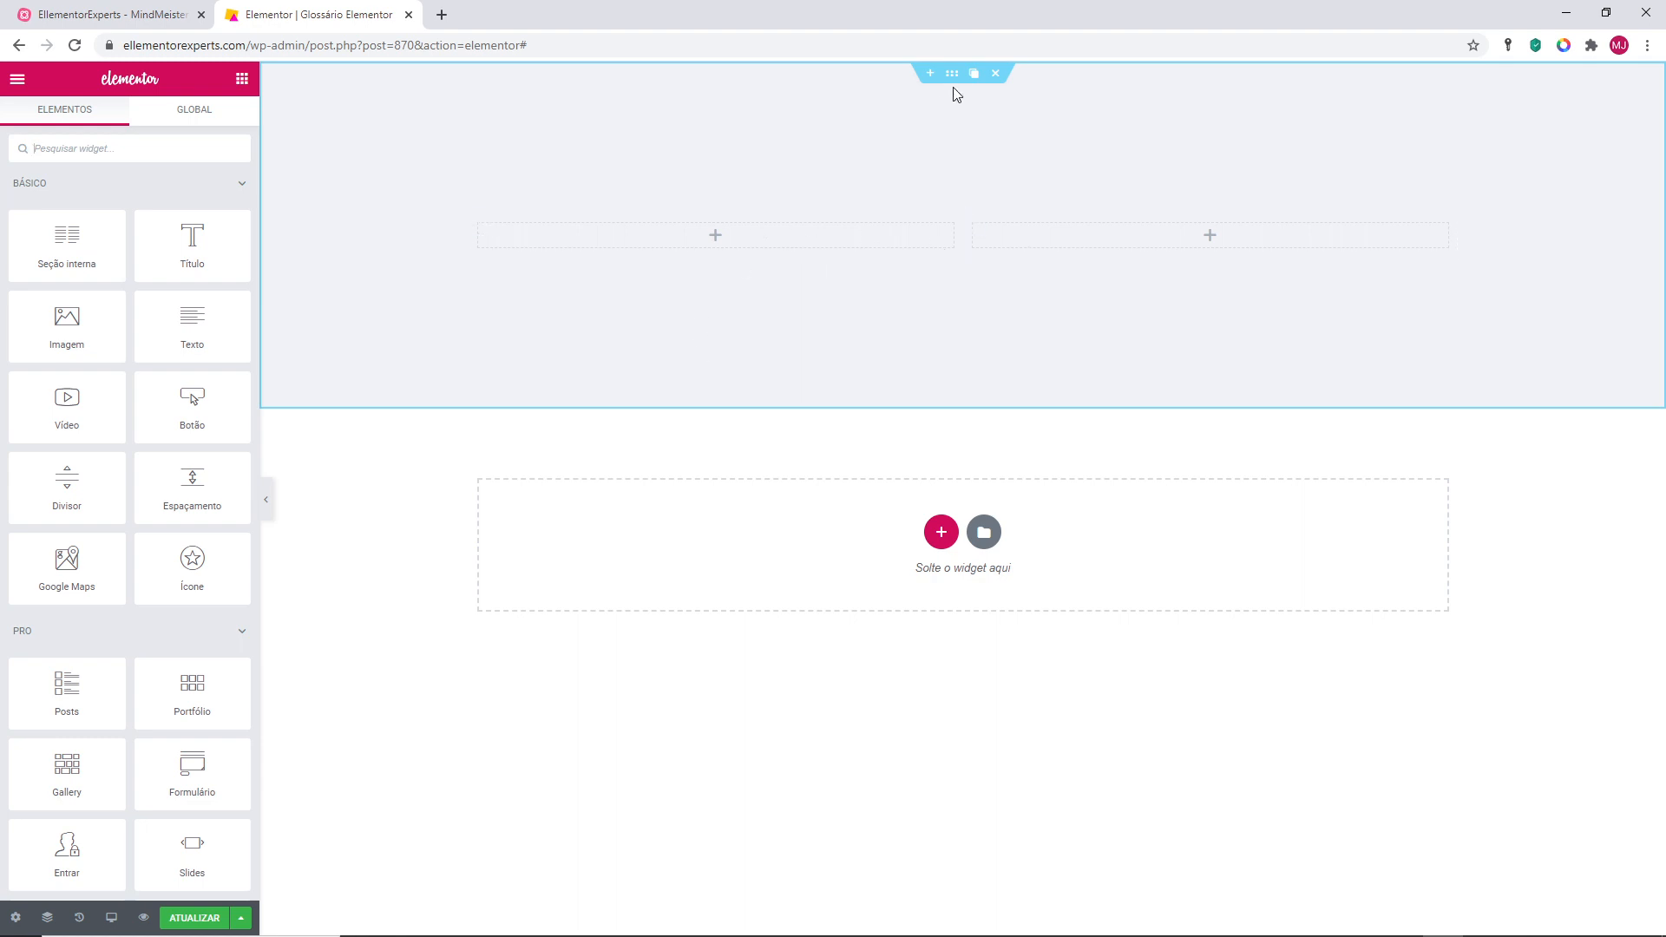
{"action": "left_click", "coordinate": [974, 74]}
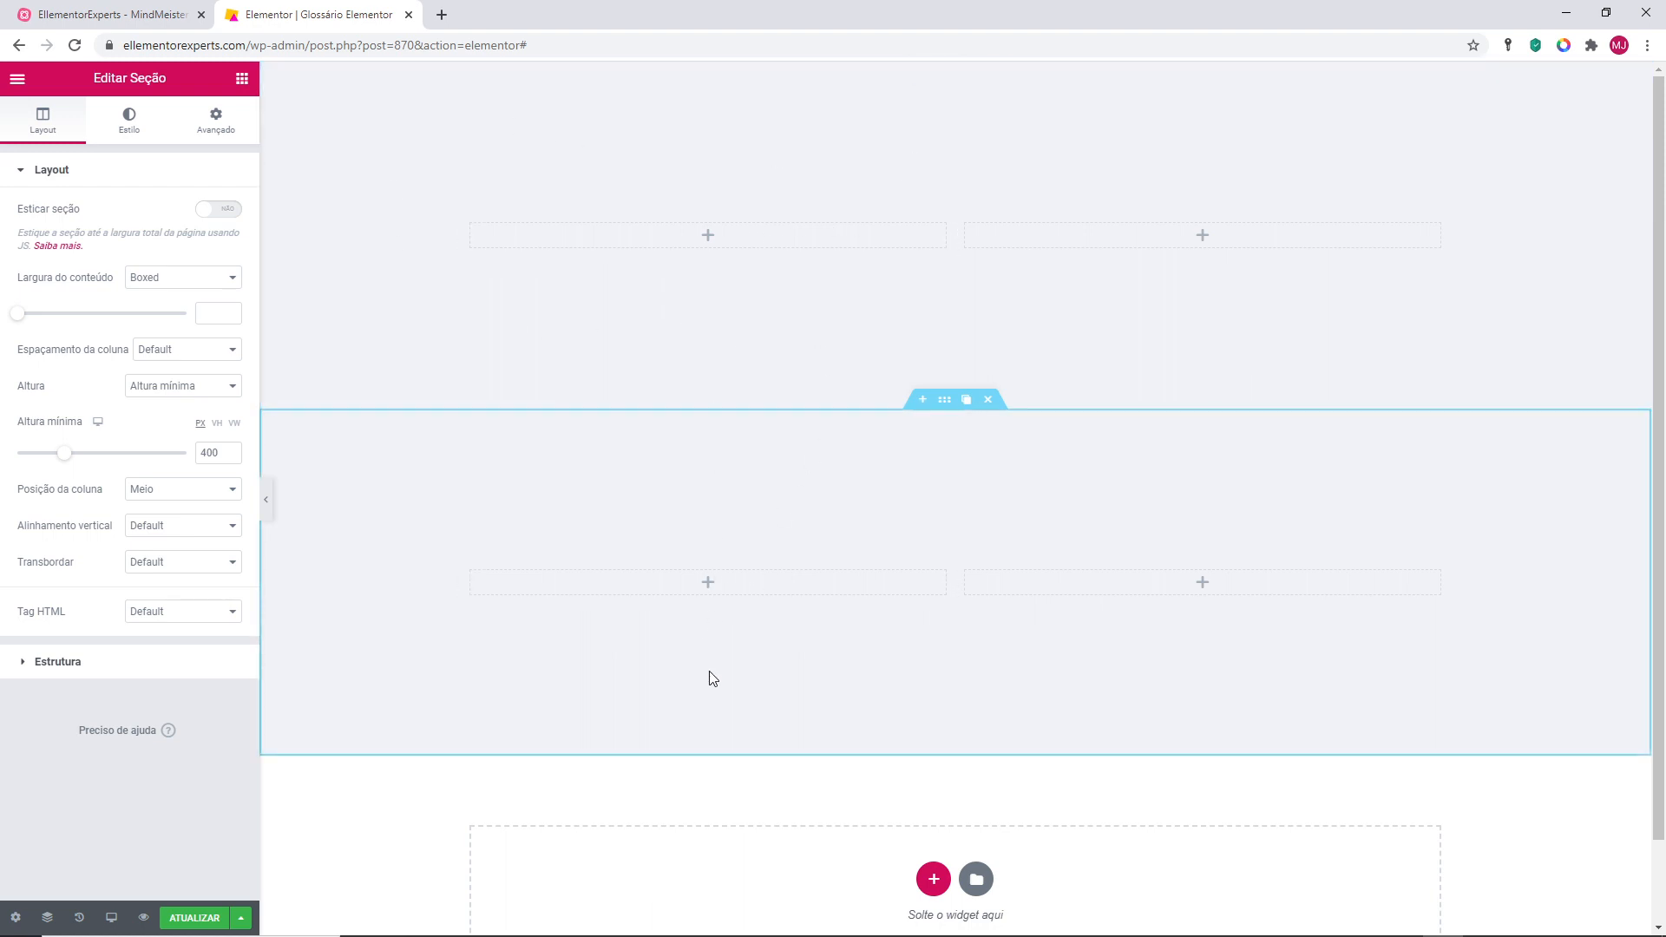
{"action": "left_click", "coordinate": [987, 399]}
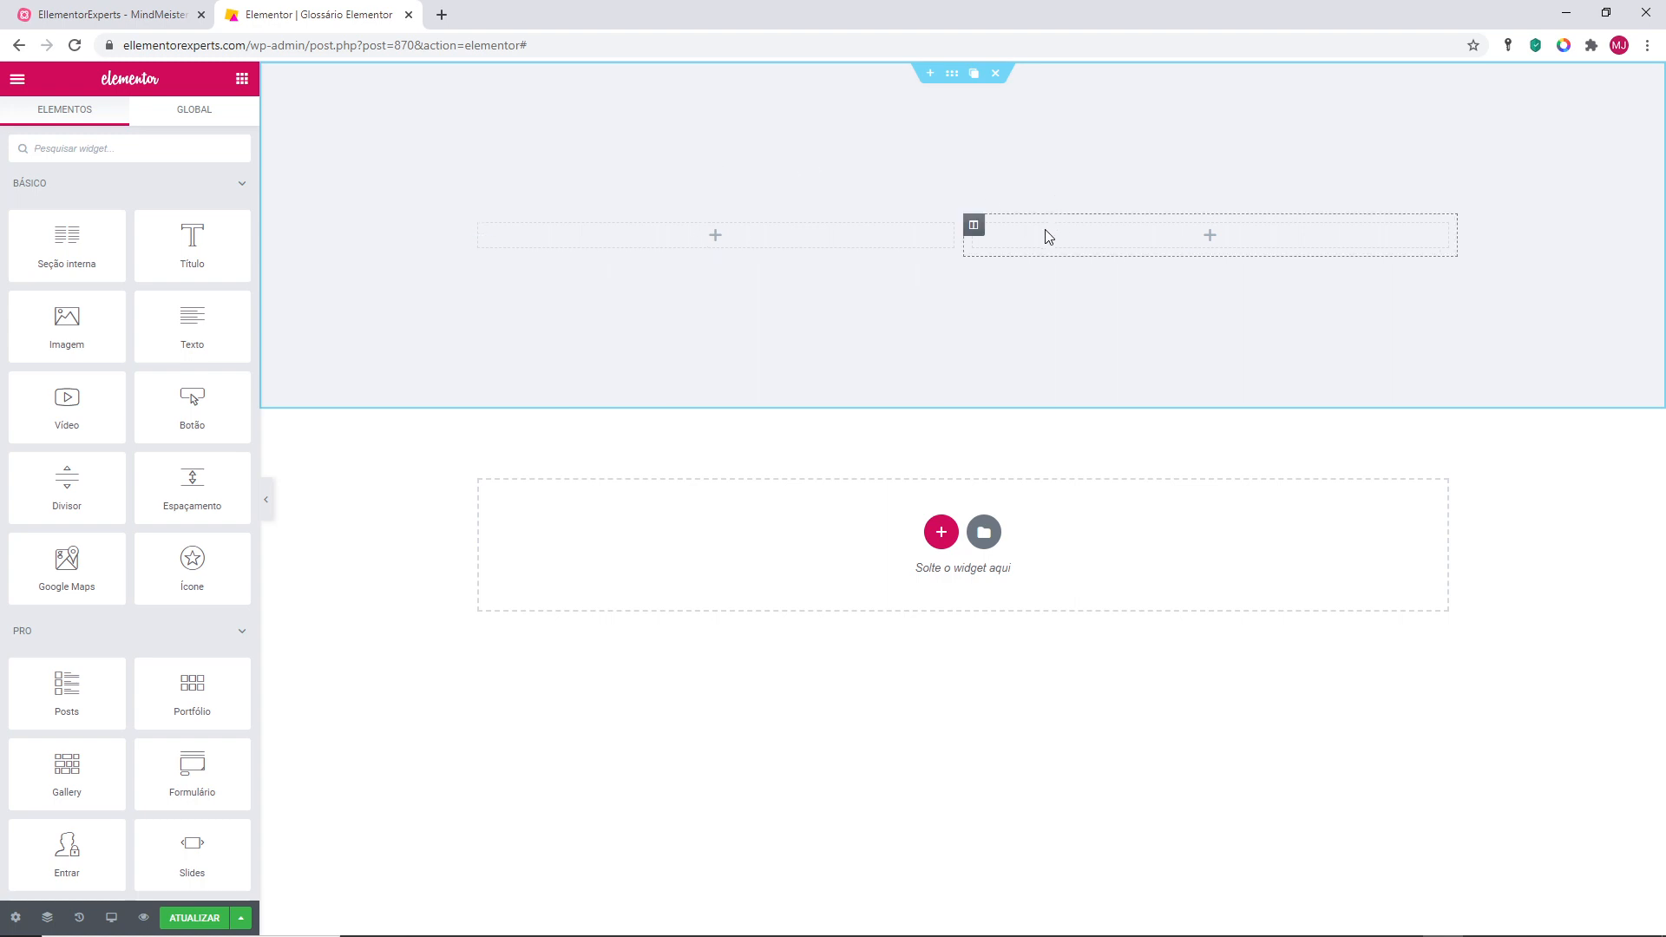
Step: Delete the section's second column and place an inner section widget (Seção interna) in the remaining column
{"action": "right_click", "coordinate": [1008, 238]}
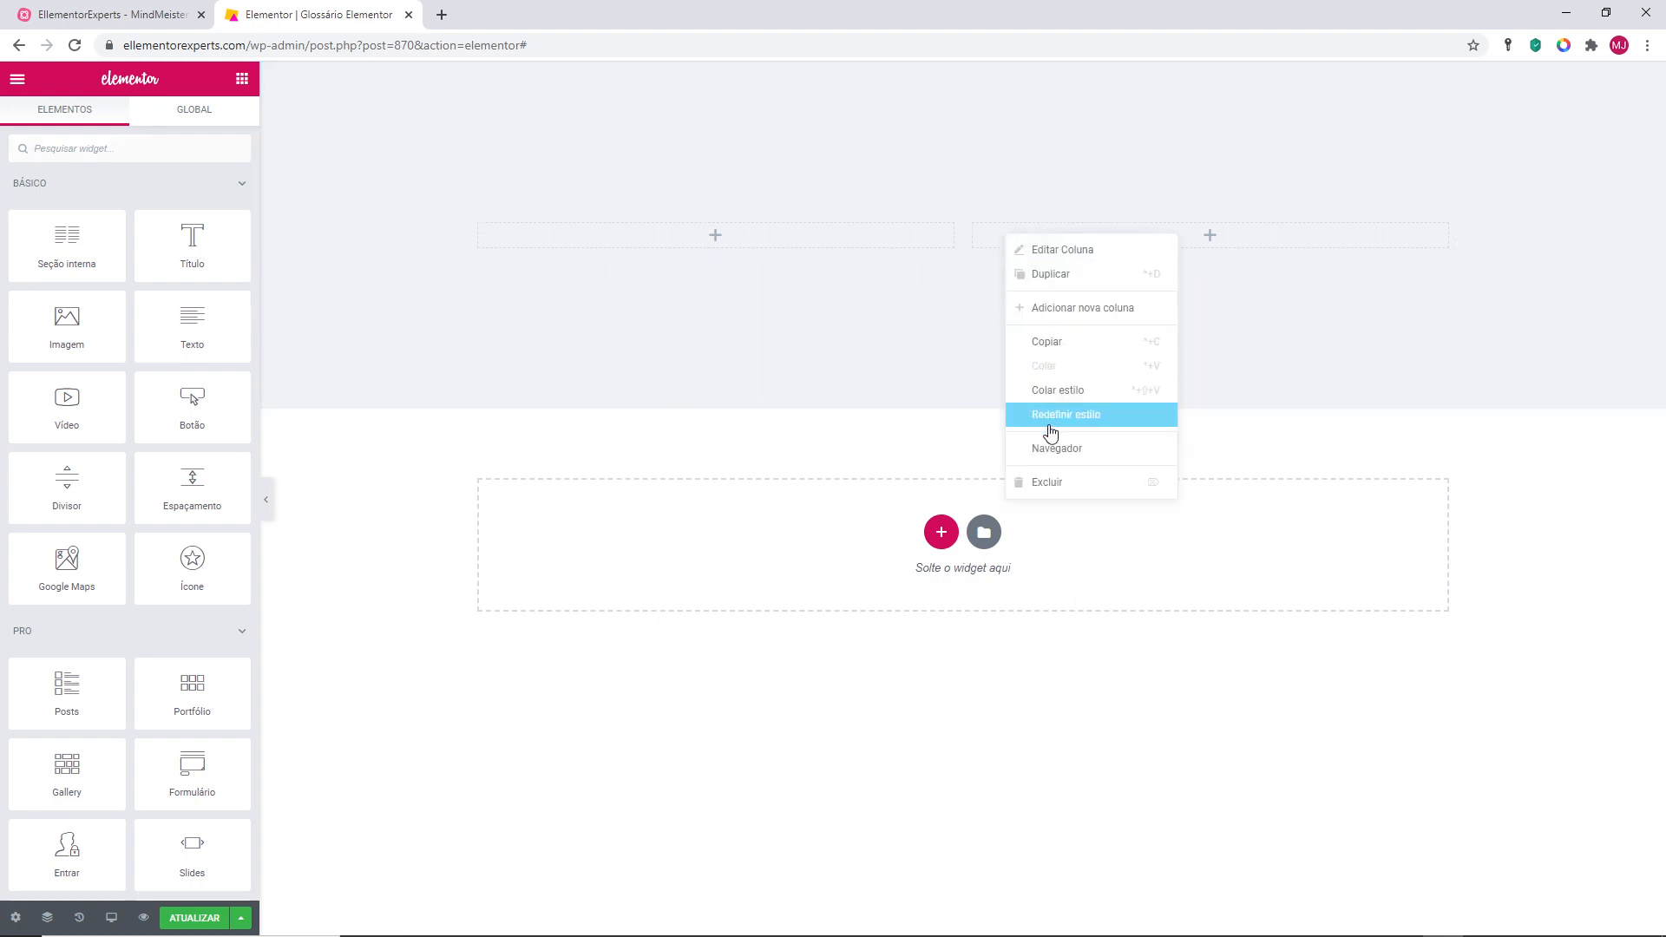
{"action": "left_click", "coordinate": [1051, 483]}
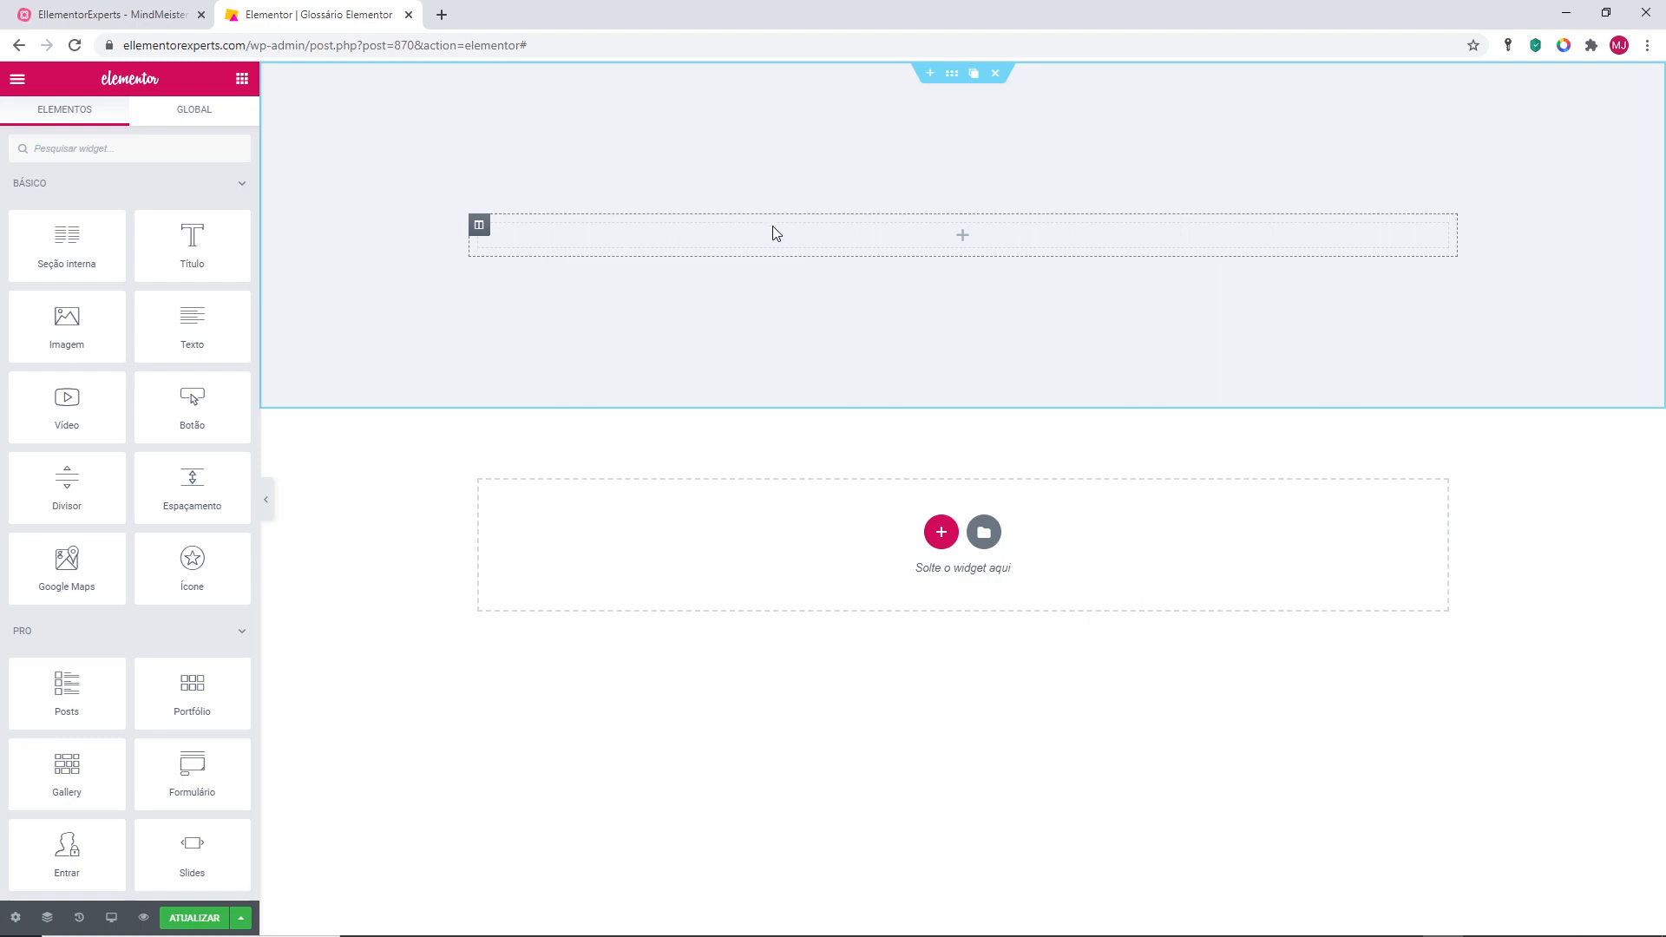
{"action": "left_click_drag", "start_coordinate": [78, 235], "coordinate": [530, 235]}
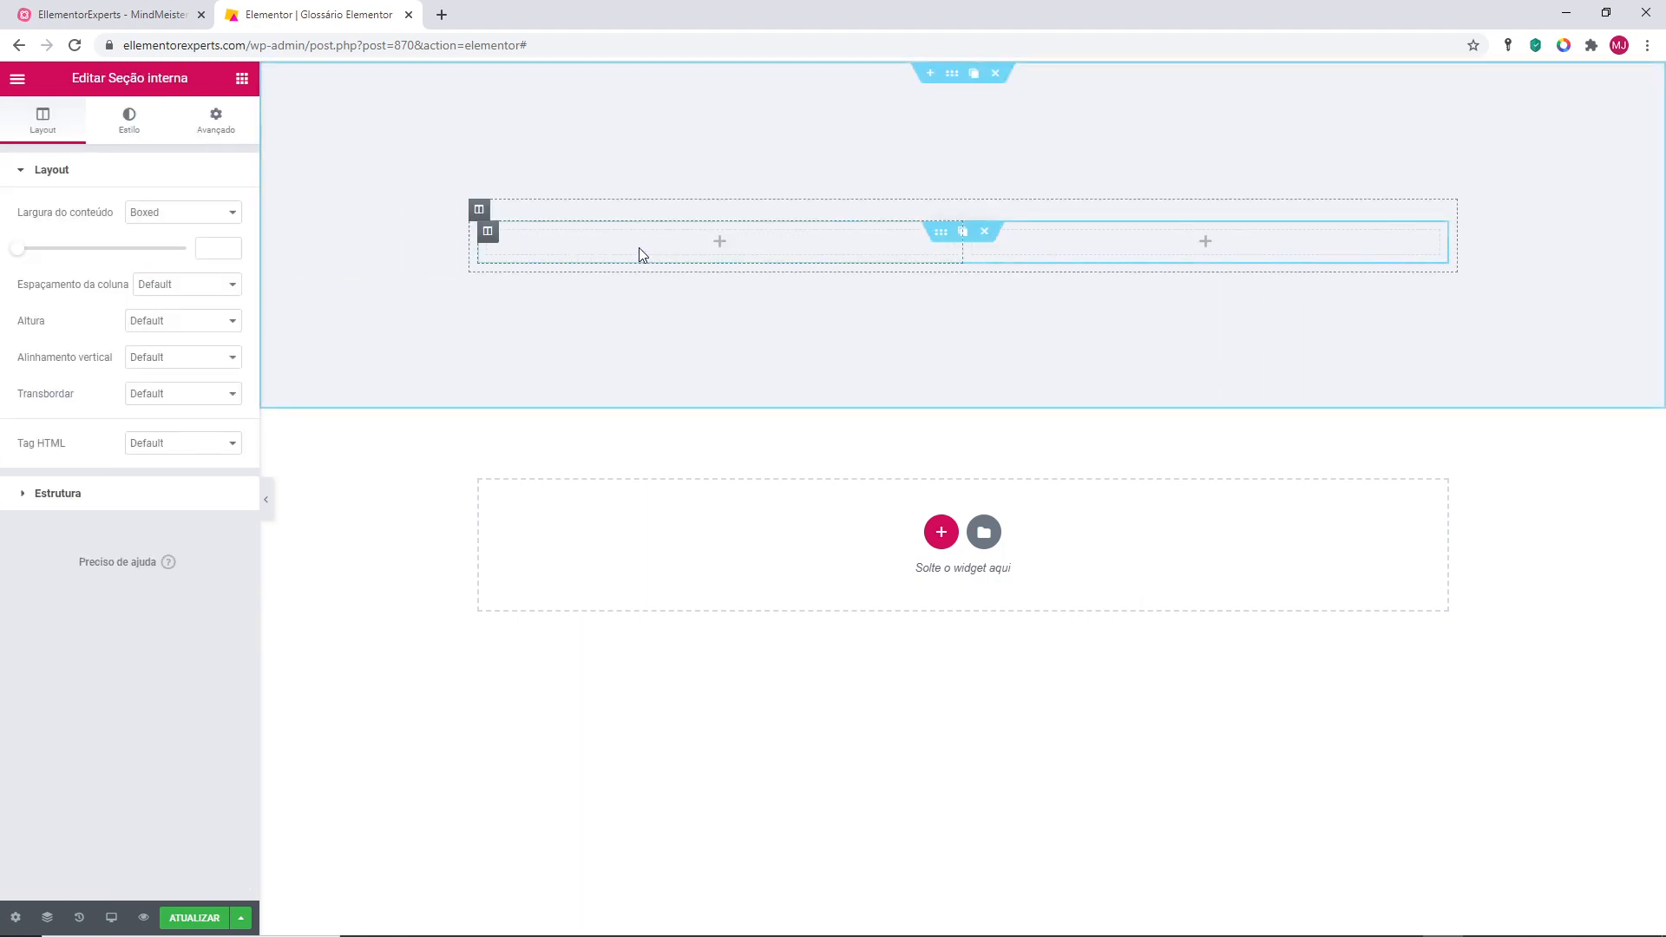
Step: Duplicate the two-column inner section four times to stack five inner sections in the column
{"action": "left_click", "coordinate": [1016, 262]}
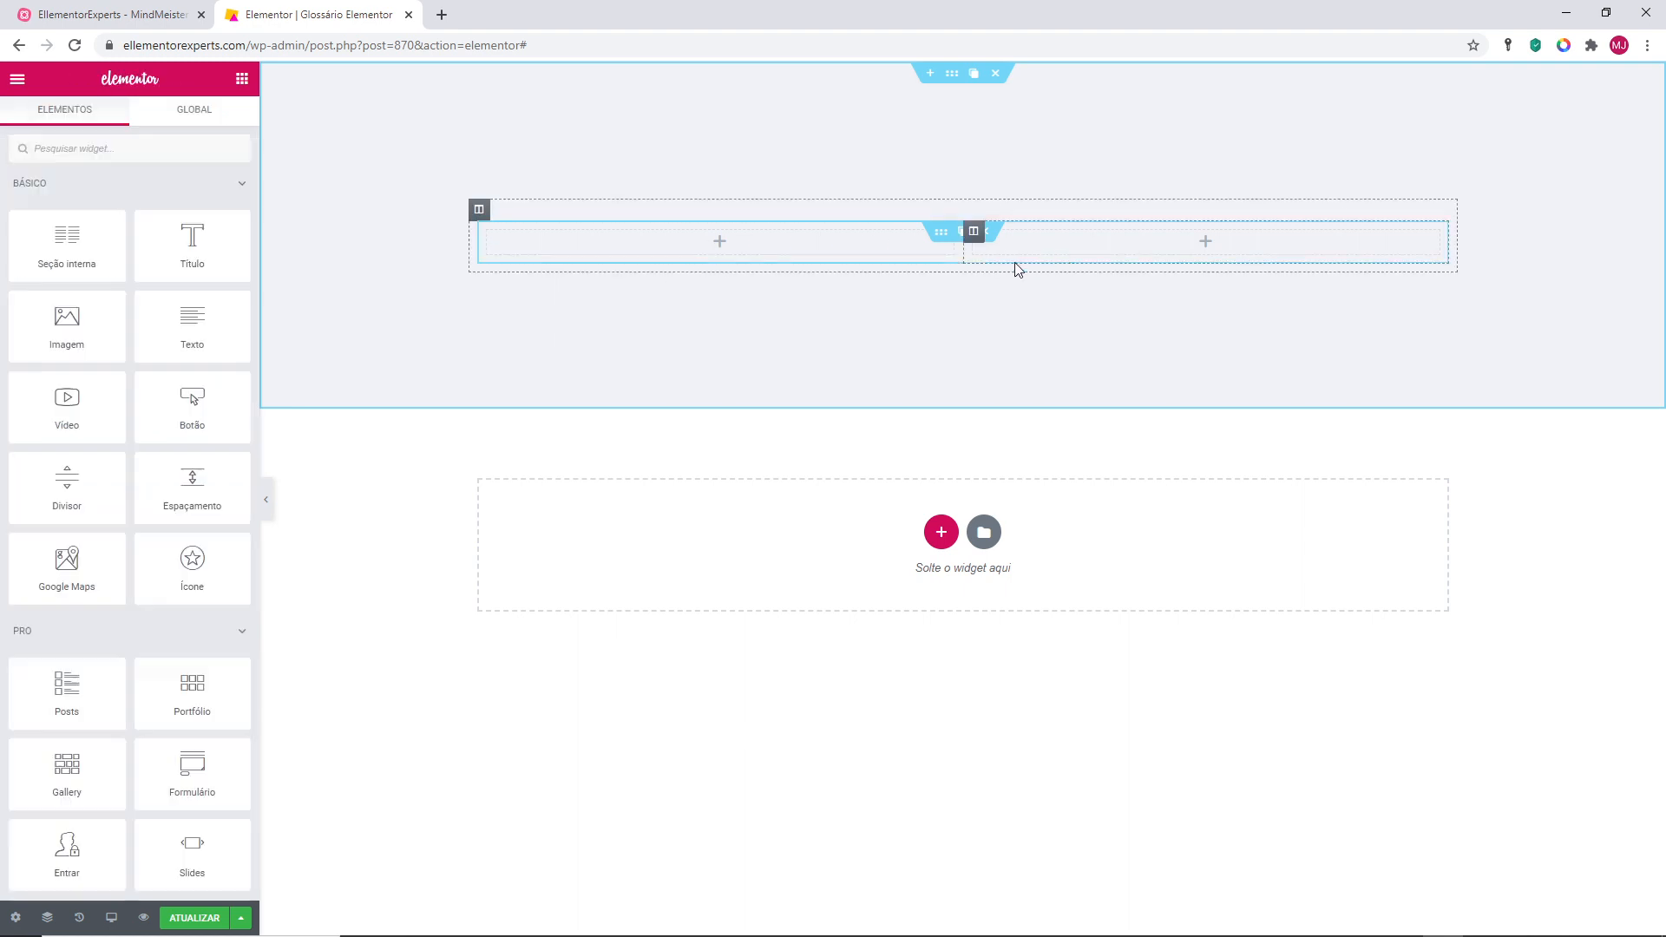
{"action": "left_click", "coordinate": [960, 239]}
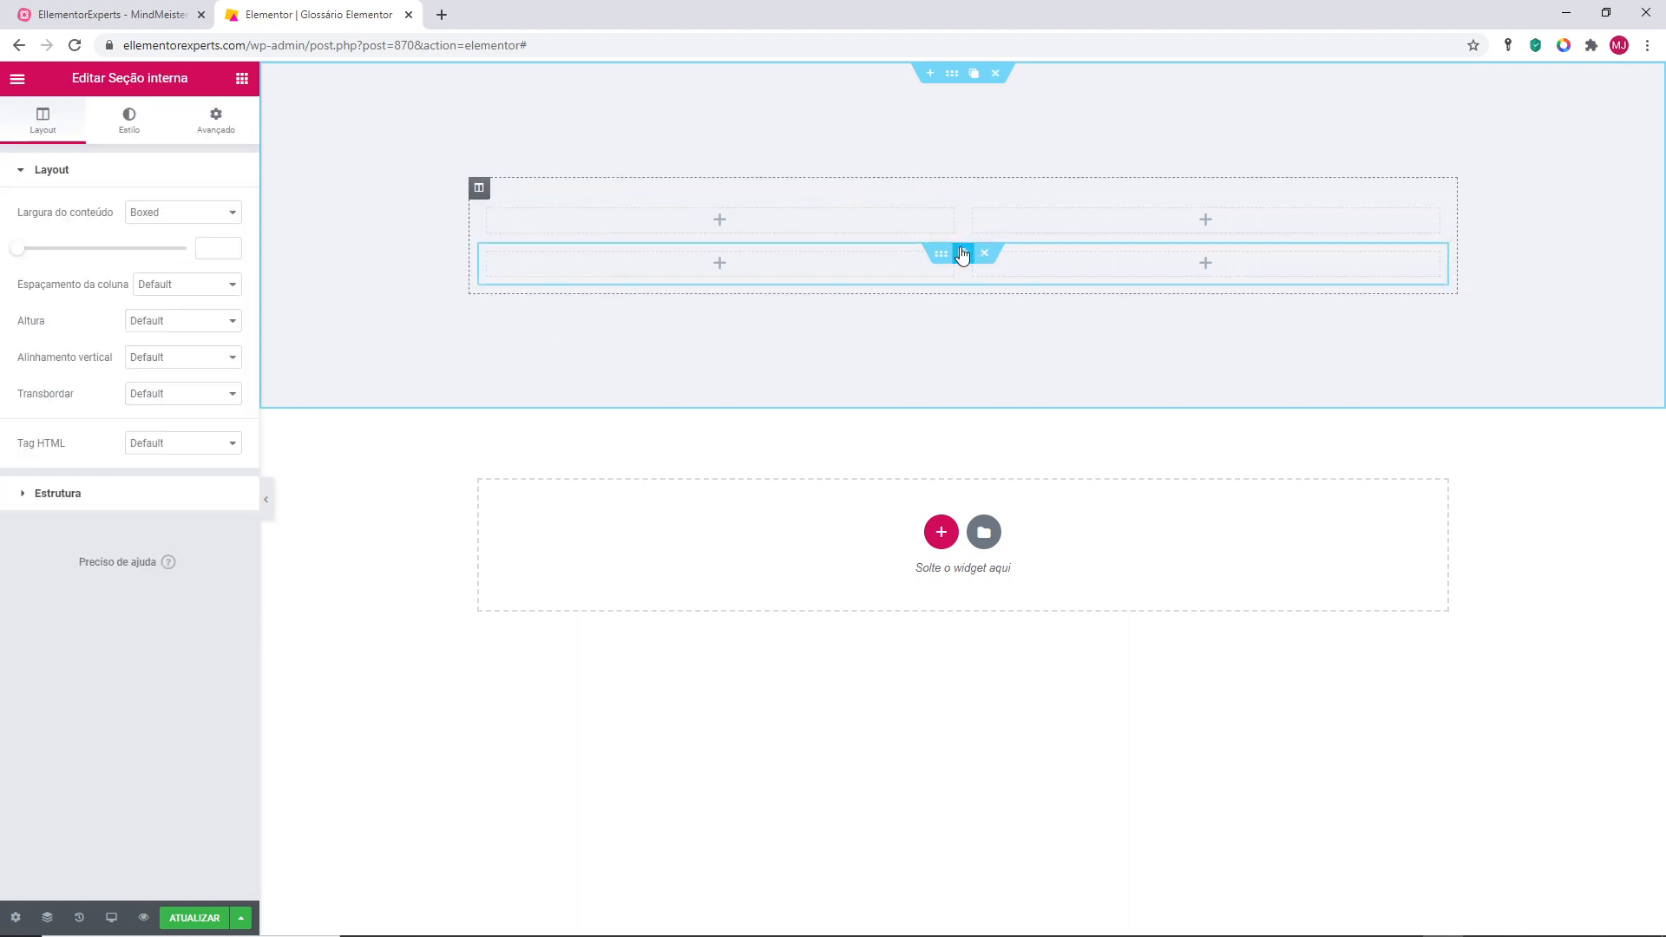
{"action": "left_click", "coordinate": [963, 254]}
{"action": "left_click", "coordinate": [963, 276]}
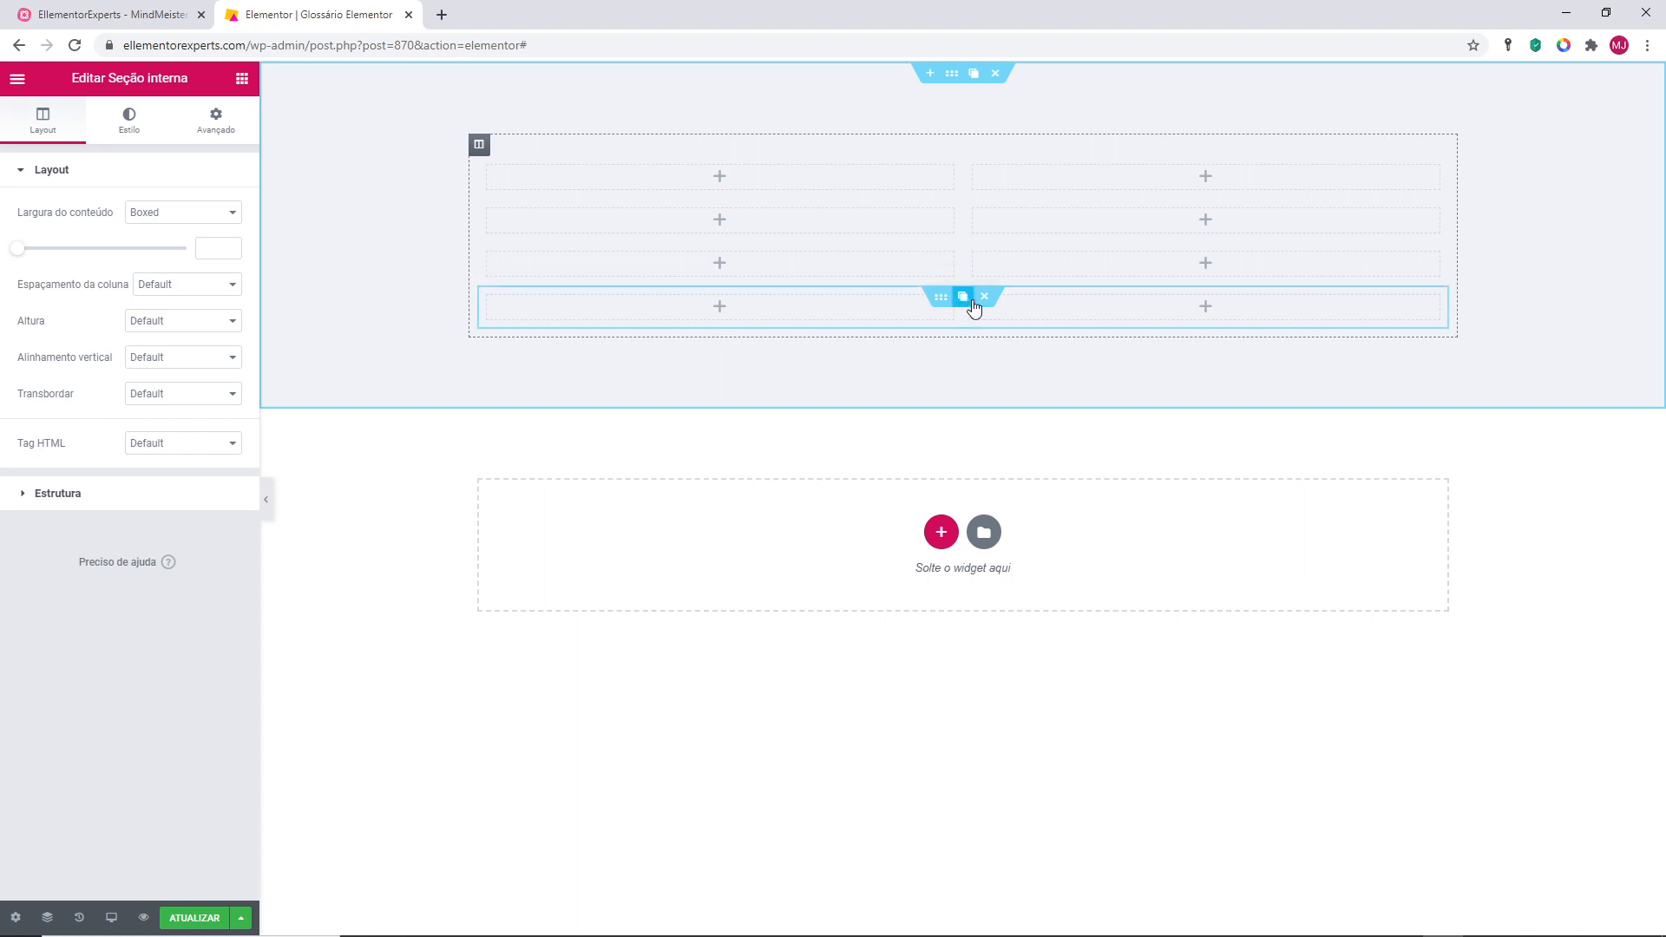
{"action": "left_click", "coordinate": [963, 298]}
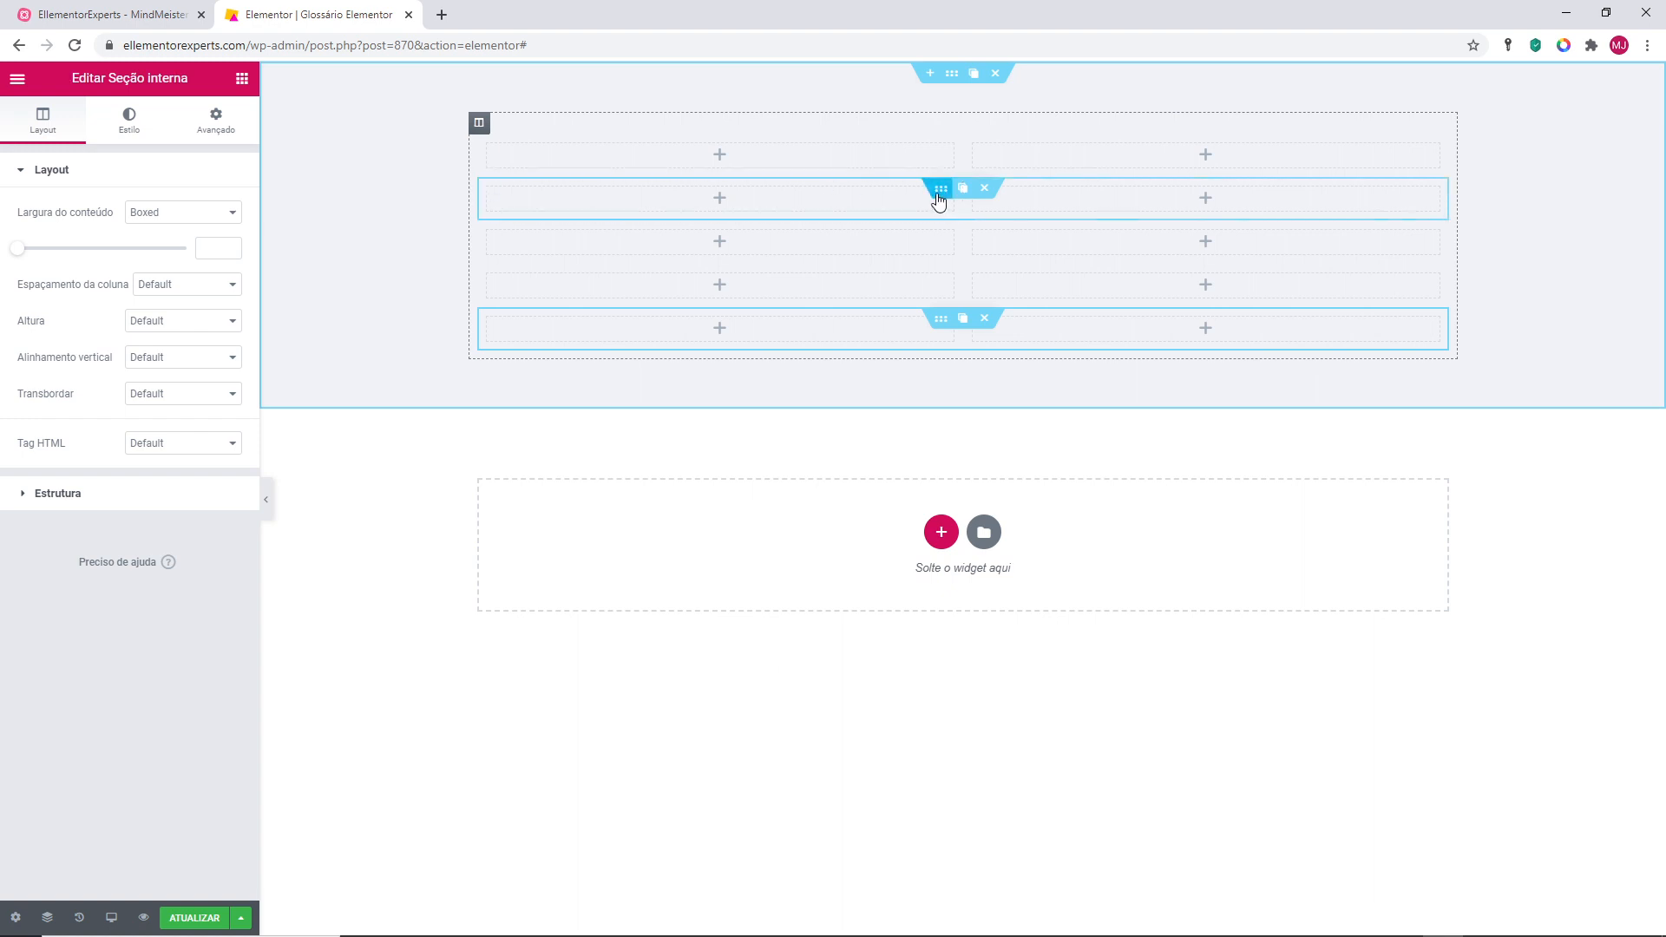
Step: Duplicate columns to give the second inner section three columns and the fourth inner section four columns
{"action": "right_click", "coordinate": [878, 192]}
{"action": "left_click", "coordinate": [917, 235]}
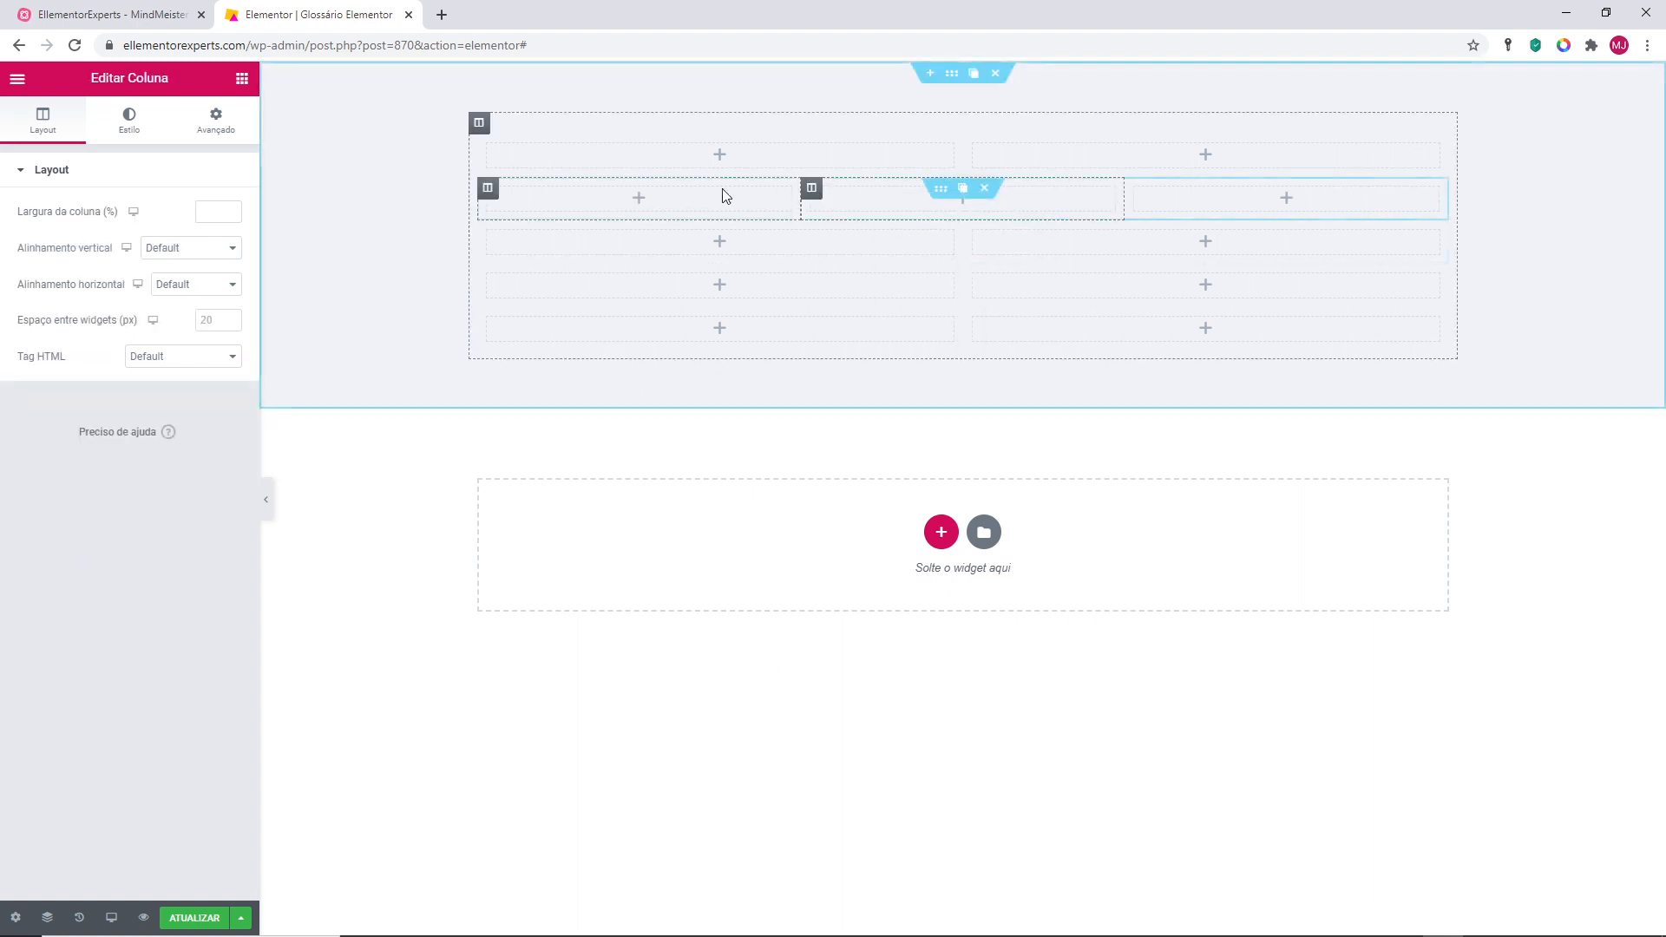
{"action": "right_click", "coordinate": [908, 292]}
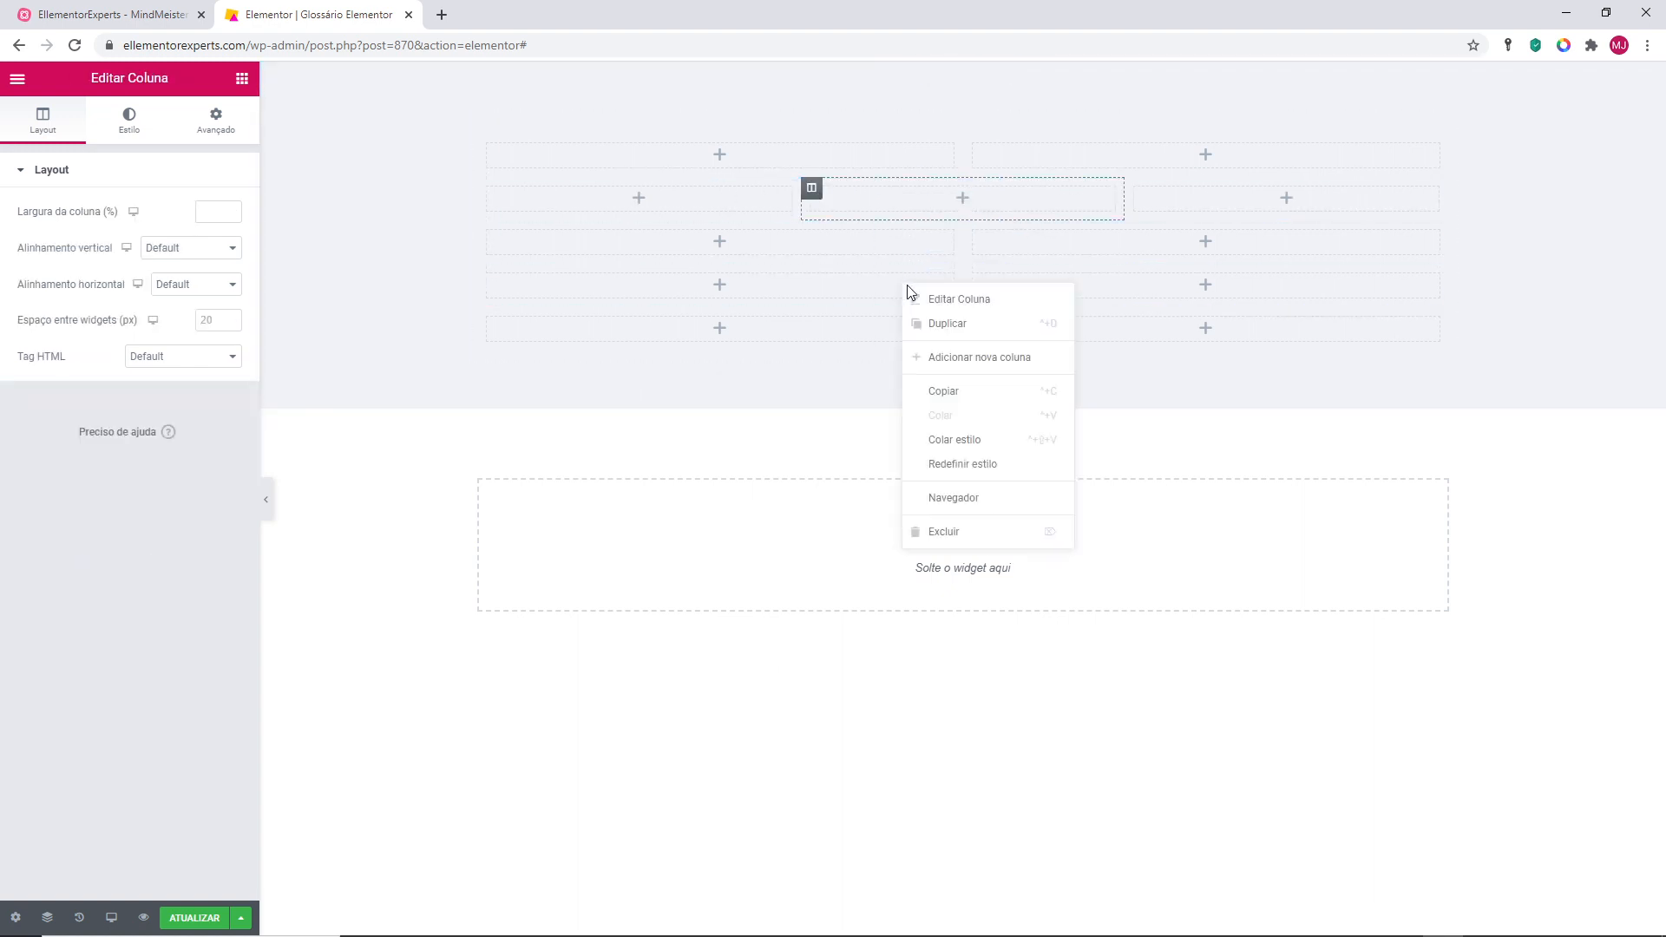
{"action": "left_click", "coordinate": [938, 326]}
{"action": "right_click", "coordinate": [905, 289]}
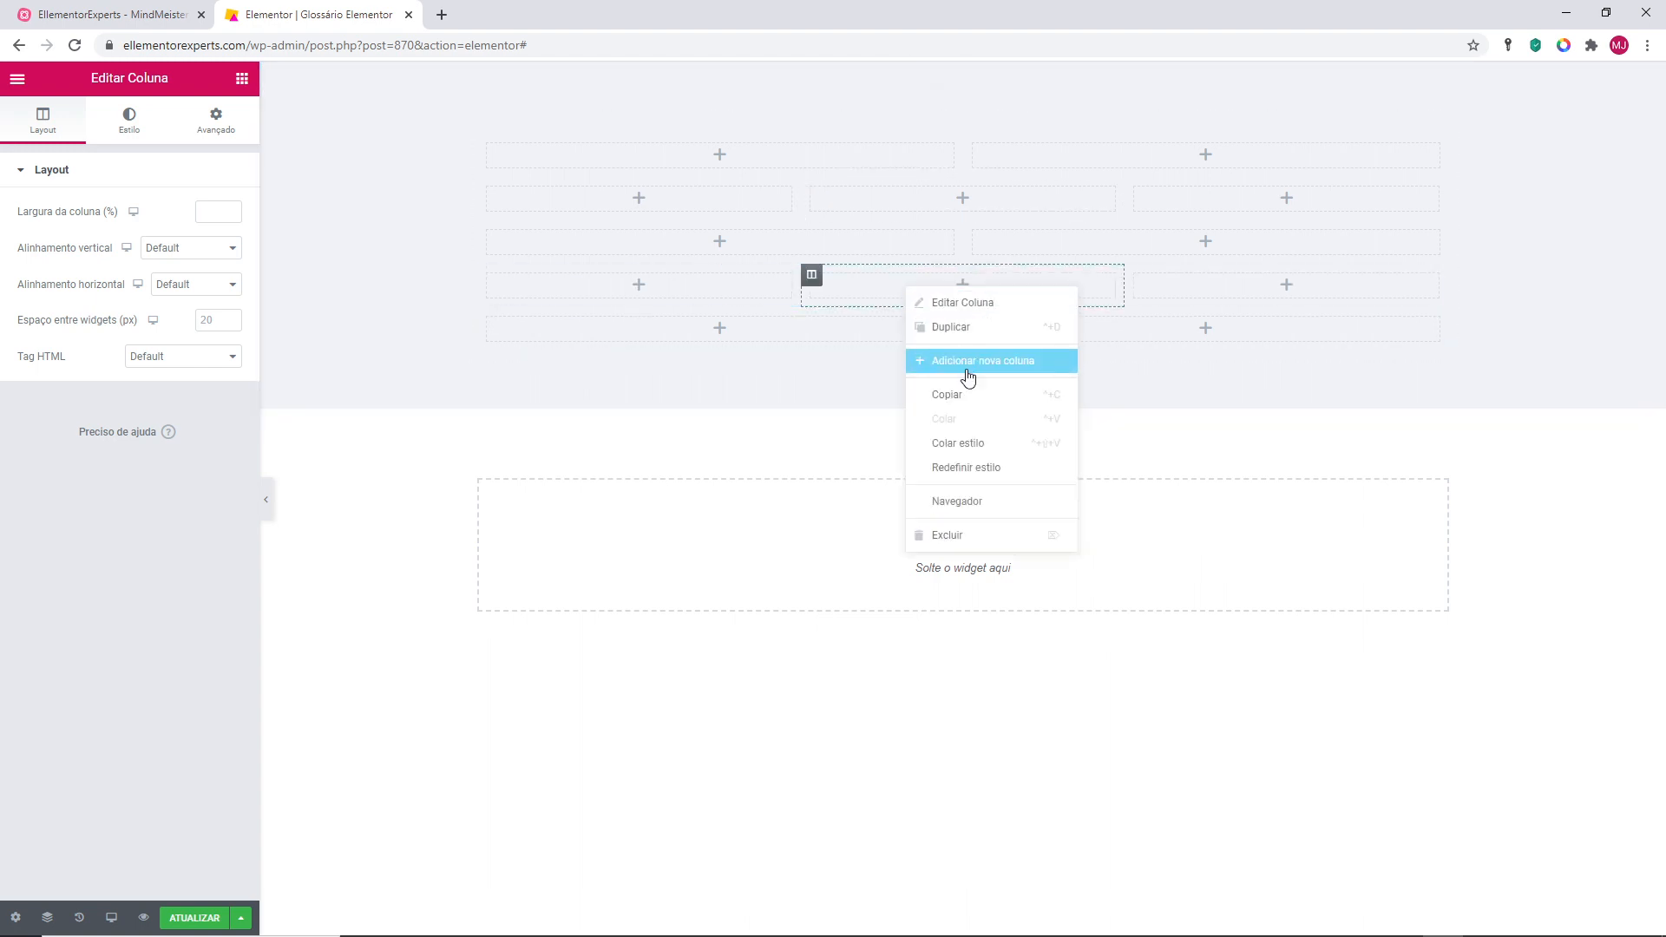
{"action": "left_click", "coordinate": [953, 335]}
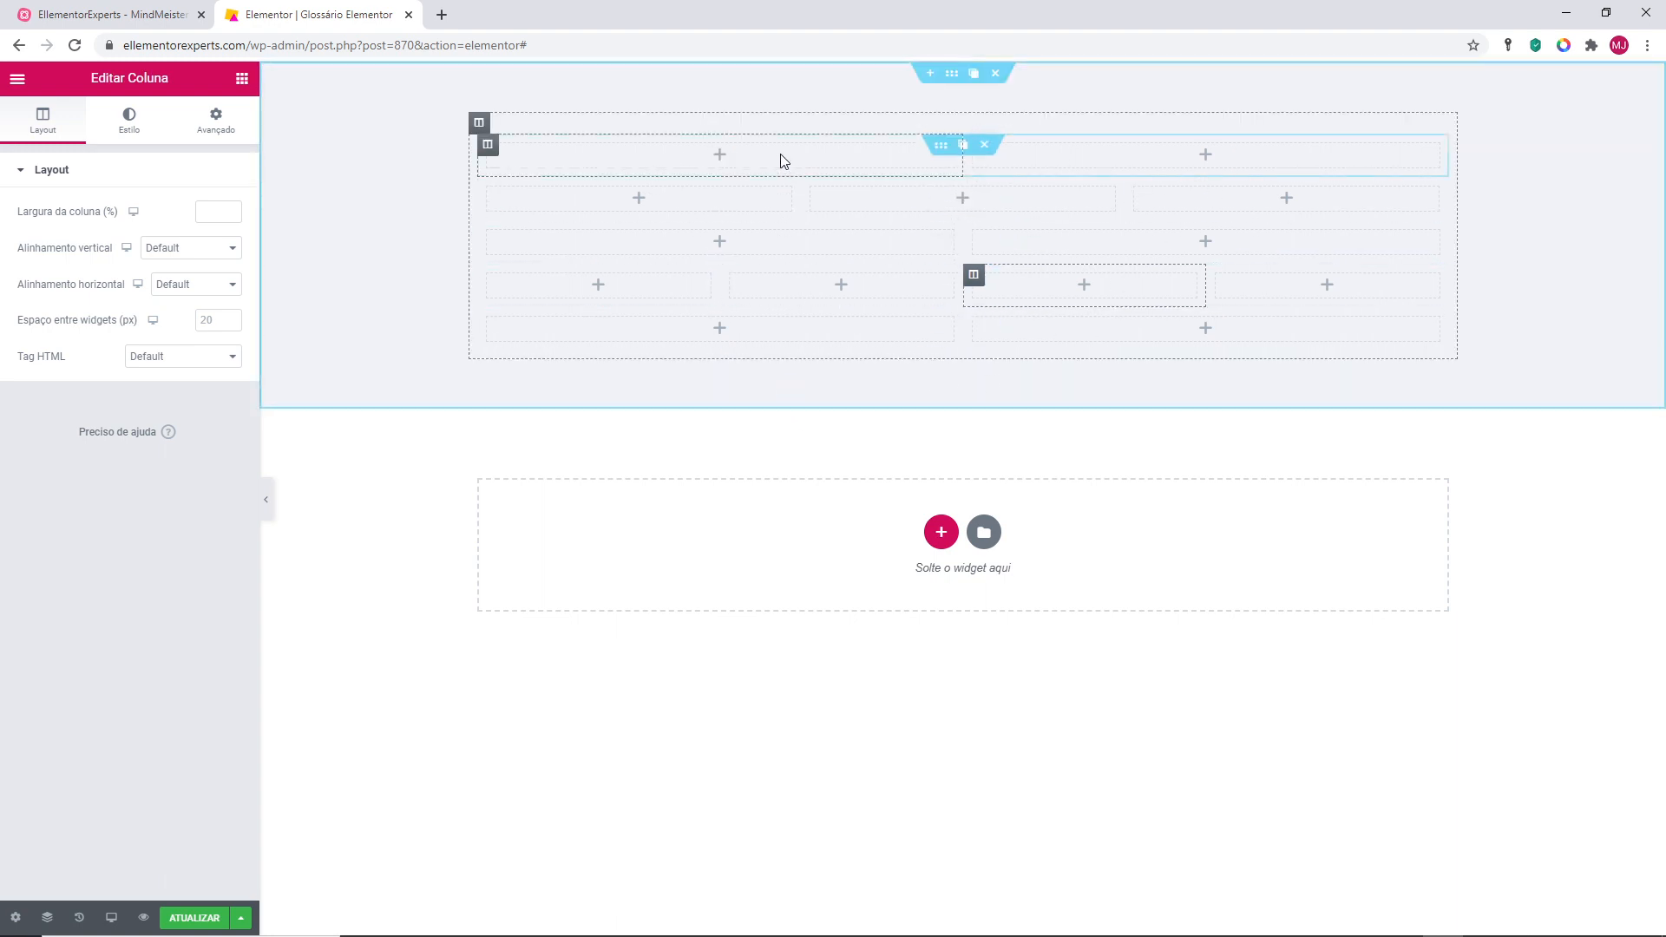
Step: Open the settings of the outer section, the first two inner sections and the outer column in turn
{"action": "left_click", "coordinate": [952, 75]}
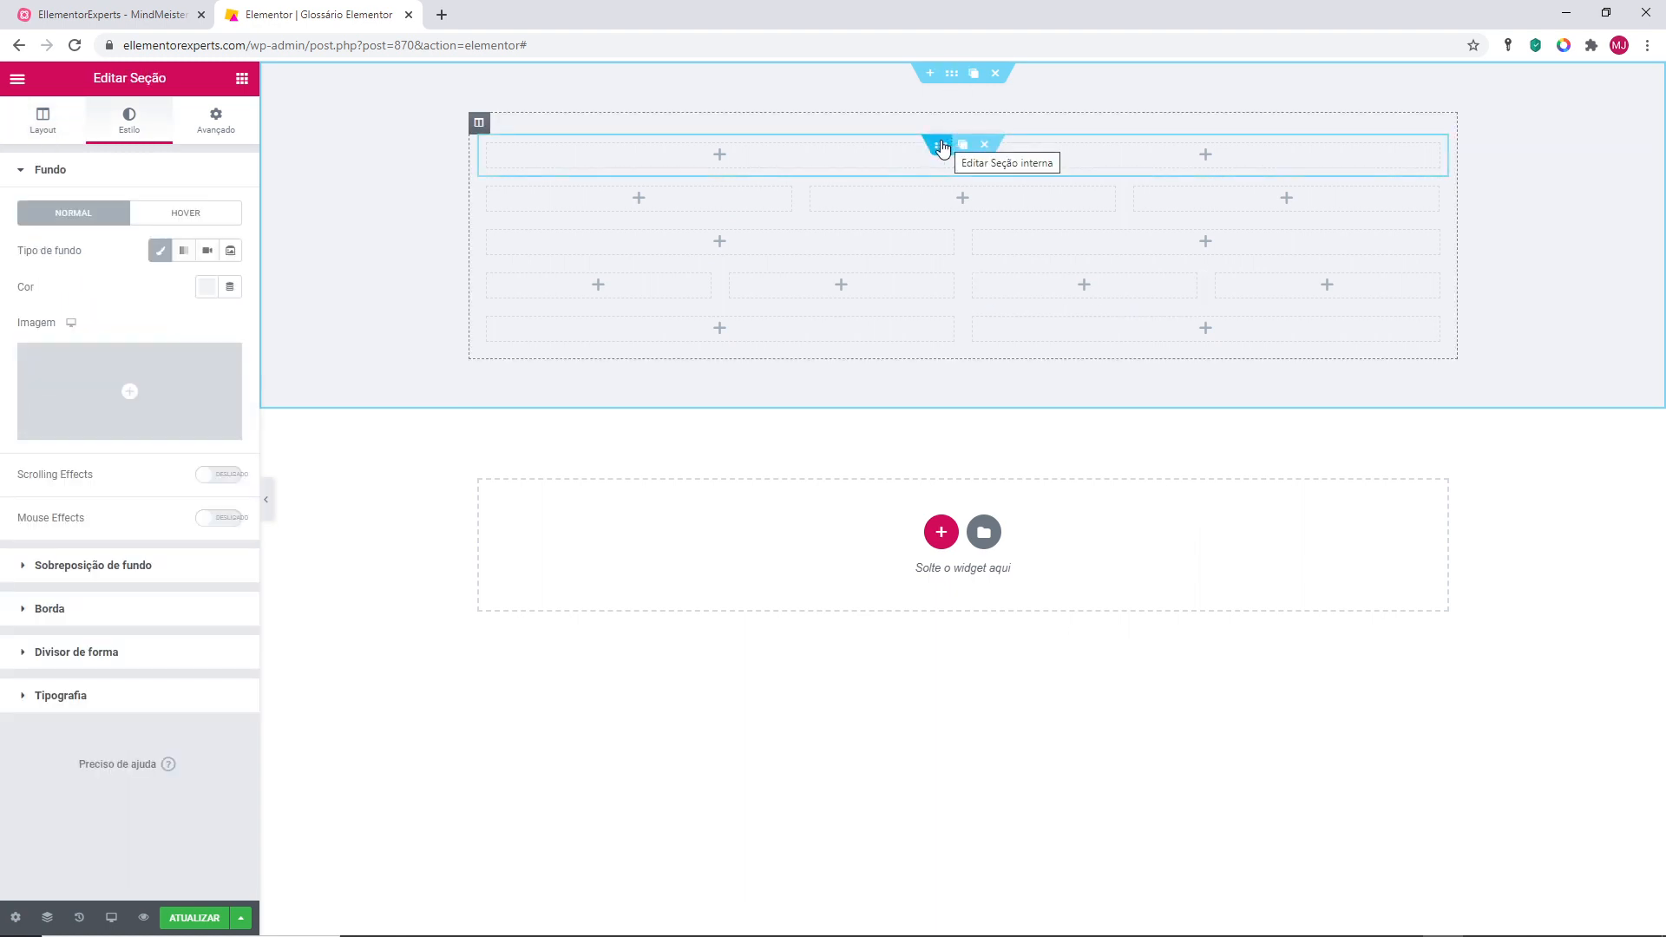
{"action": "left_click", "coordinate": [941, 147]}
{"action": "left_click", "coordinate": [941, 189]}
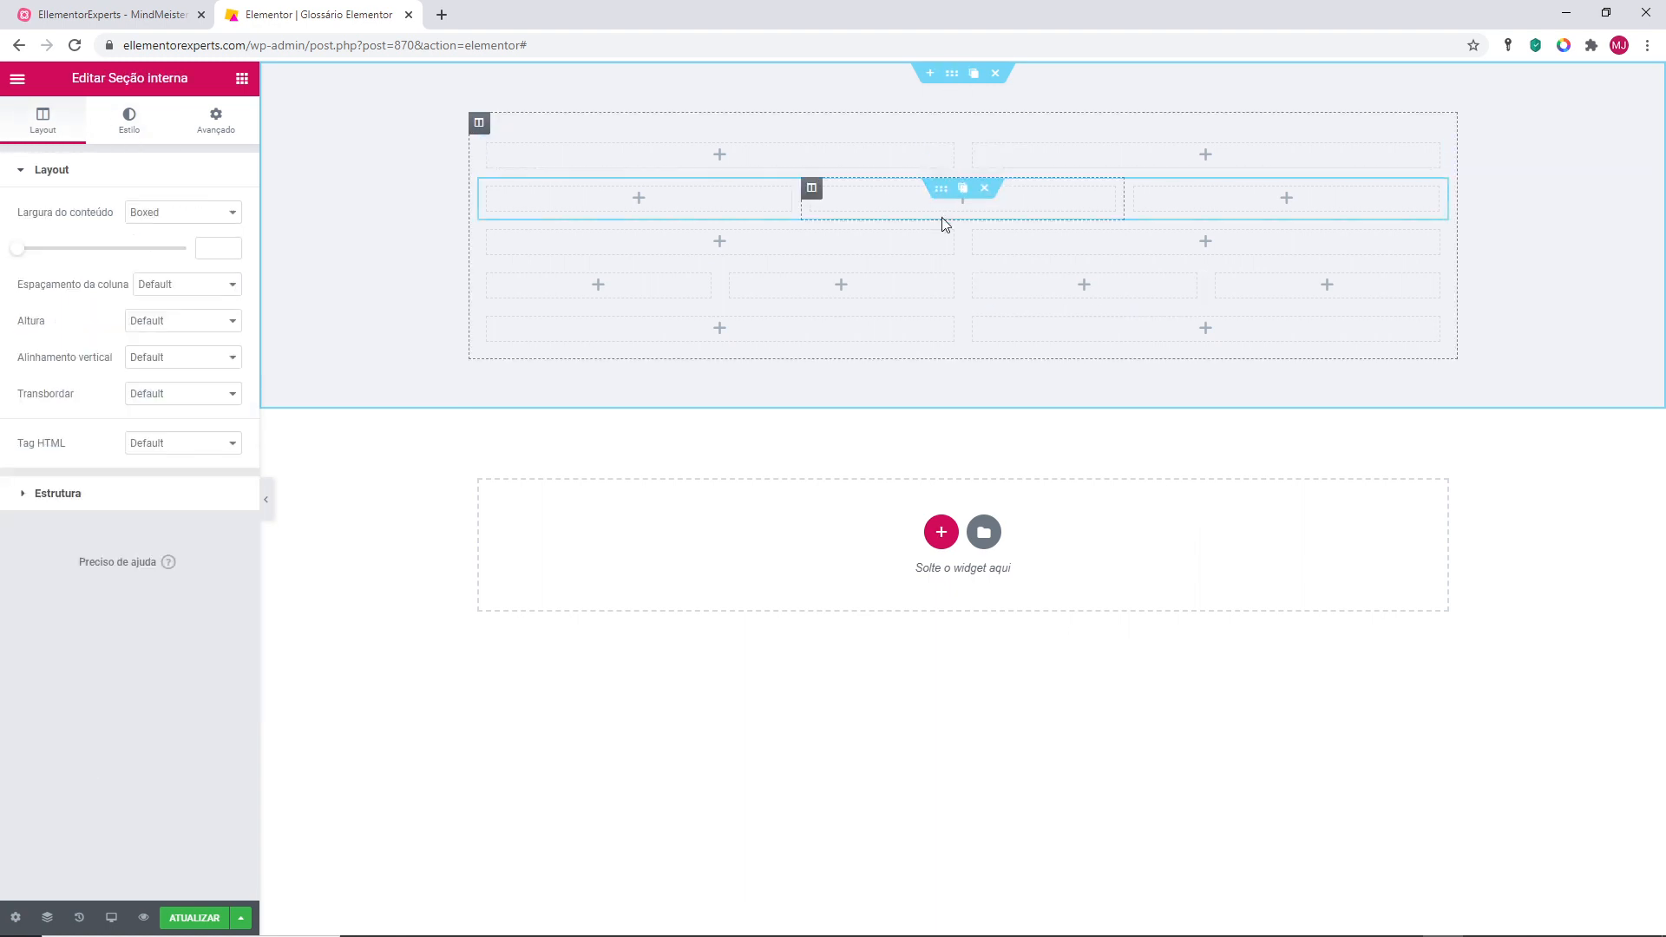
{"action": "left_click", "coordinate": [479, 123]}
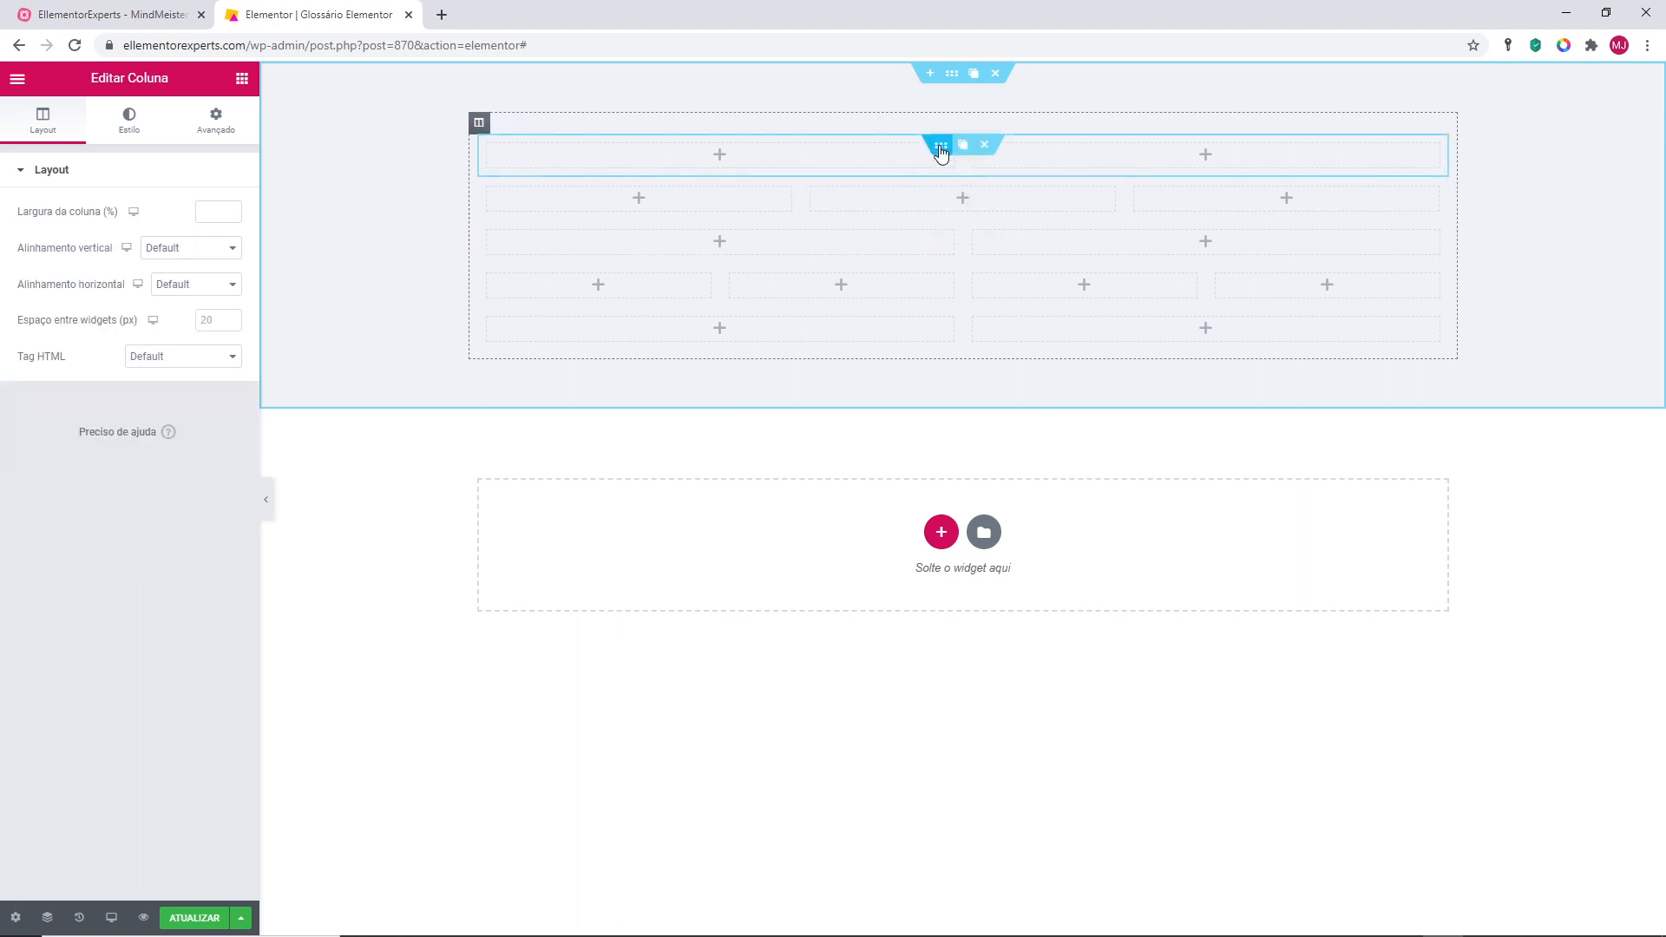
Step: Open the Navegador structure tree, select the section and its column there, and expand the column to show its inner sections
{"action": "left_click", "coordinate": [50, 915]}
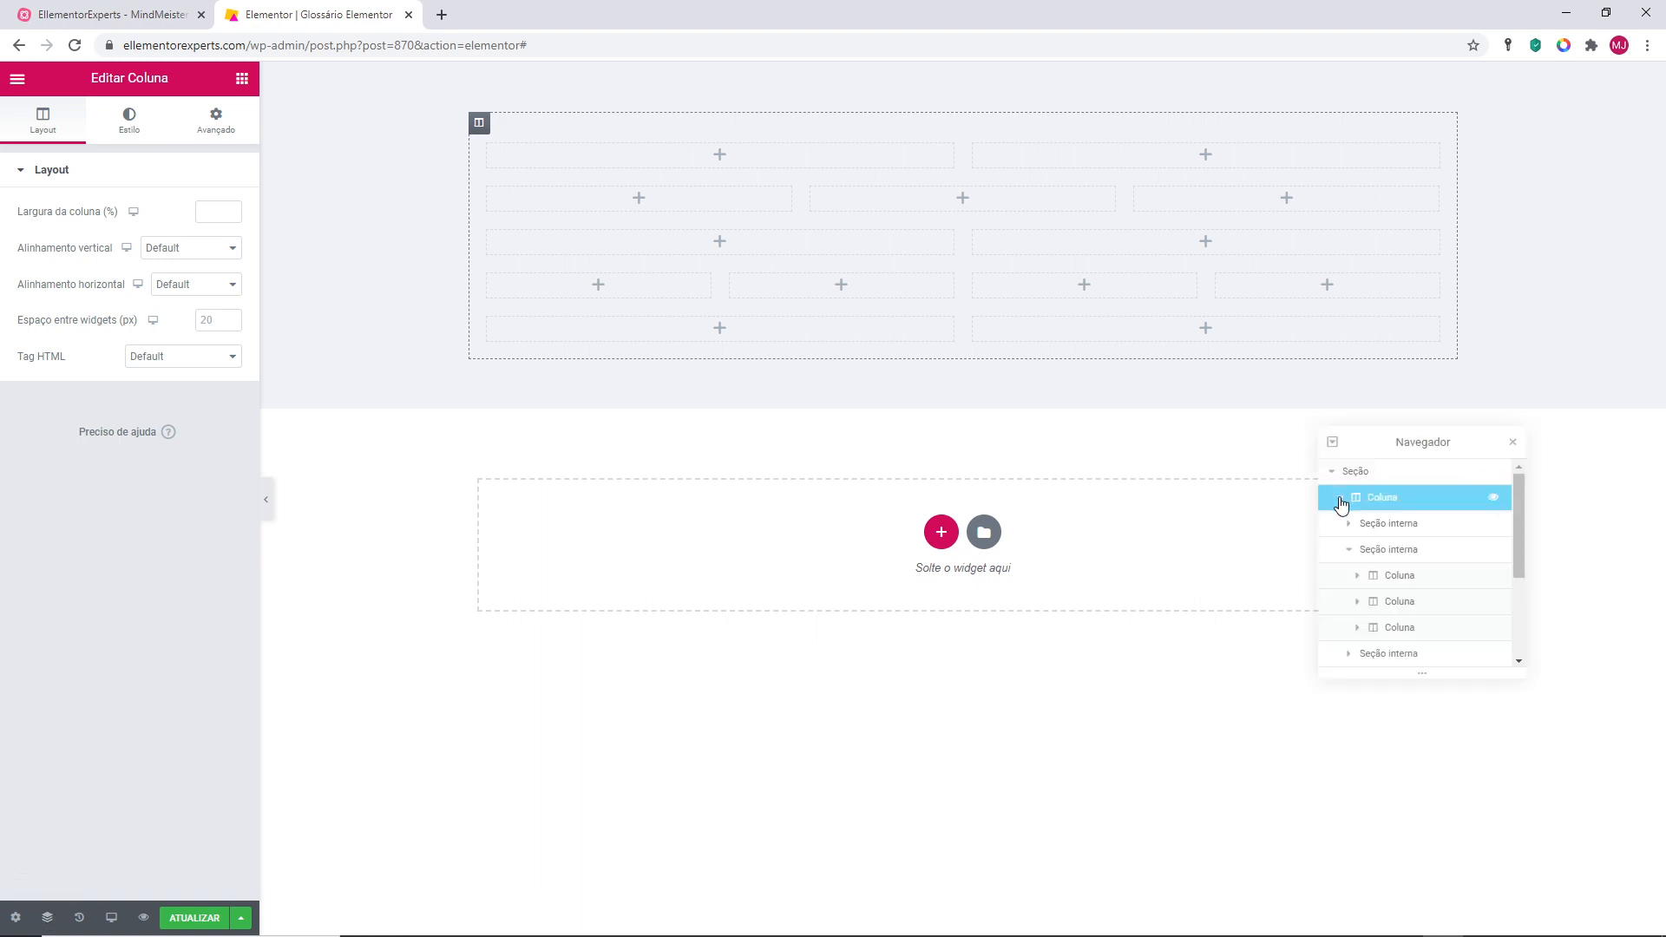
{"action": "left_click", "coordinate": [1333, 473]}
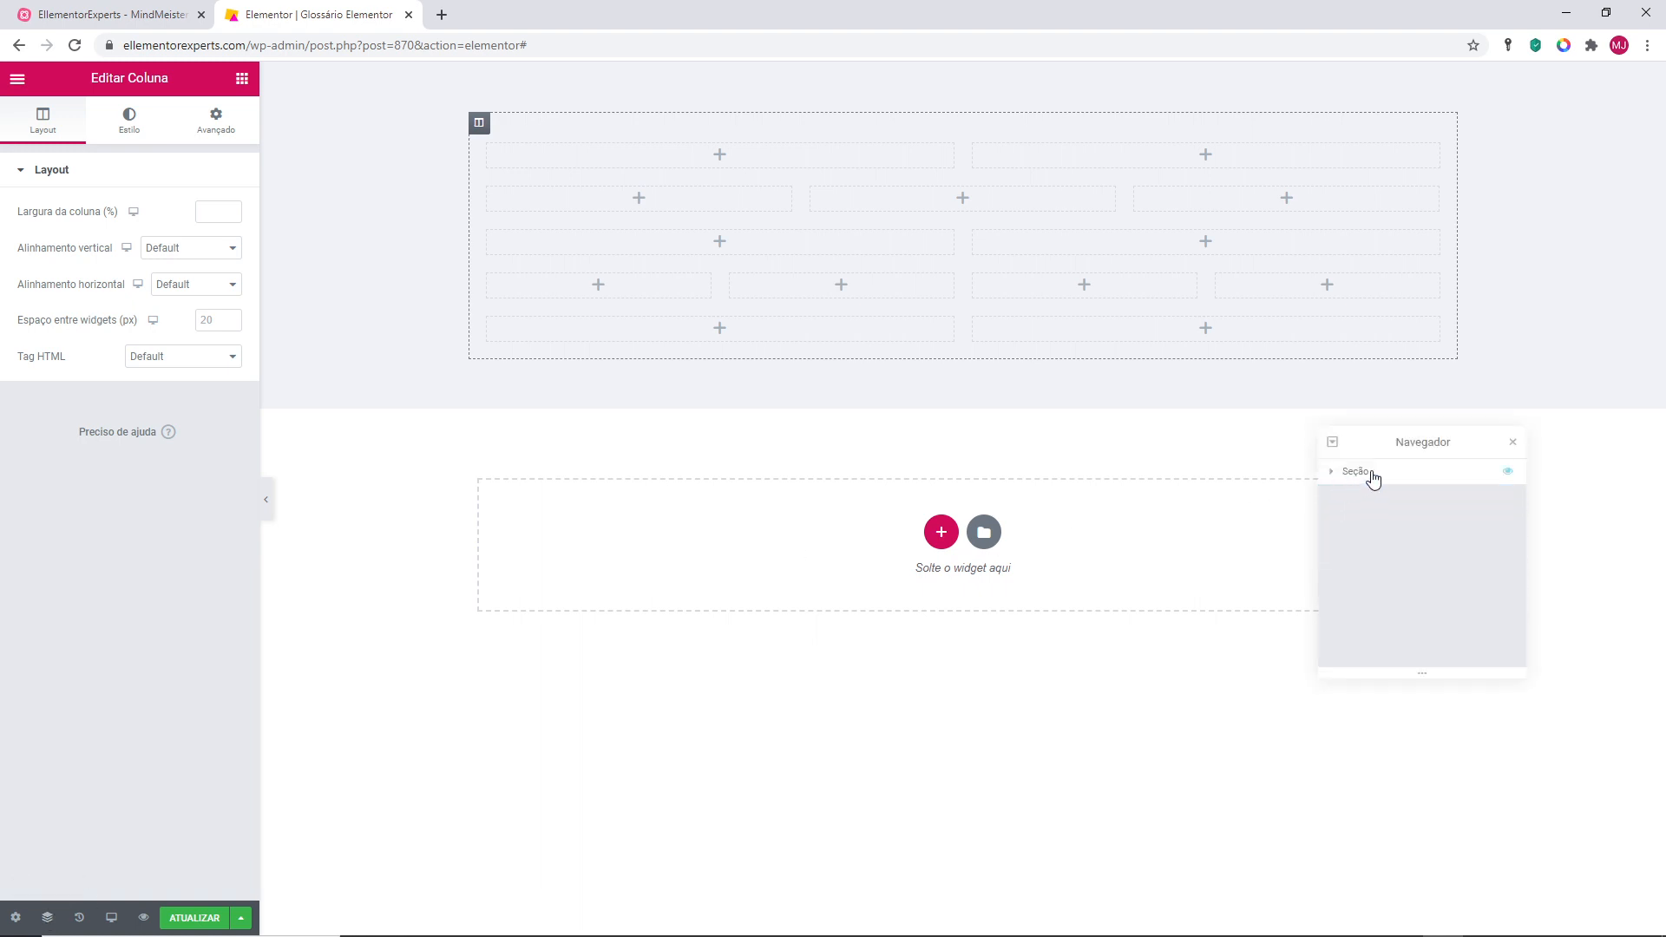
{"action": "left_click", "coordinate": [1405, 478]}
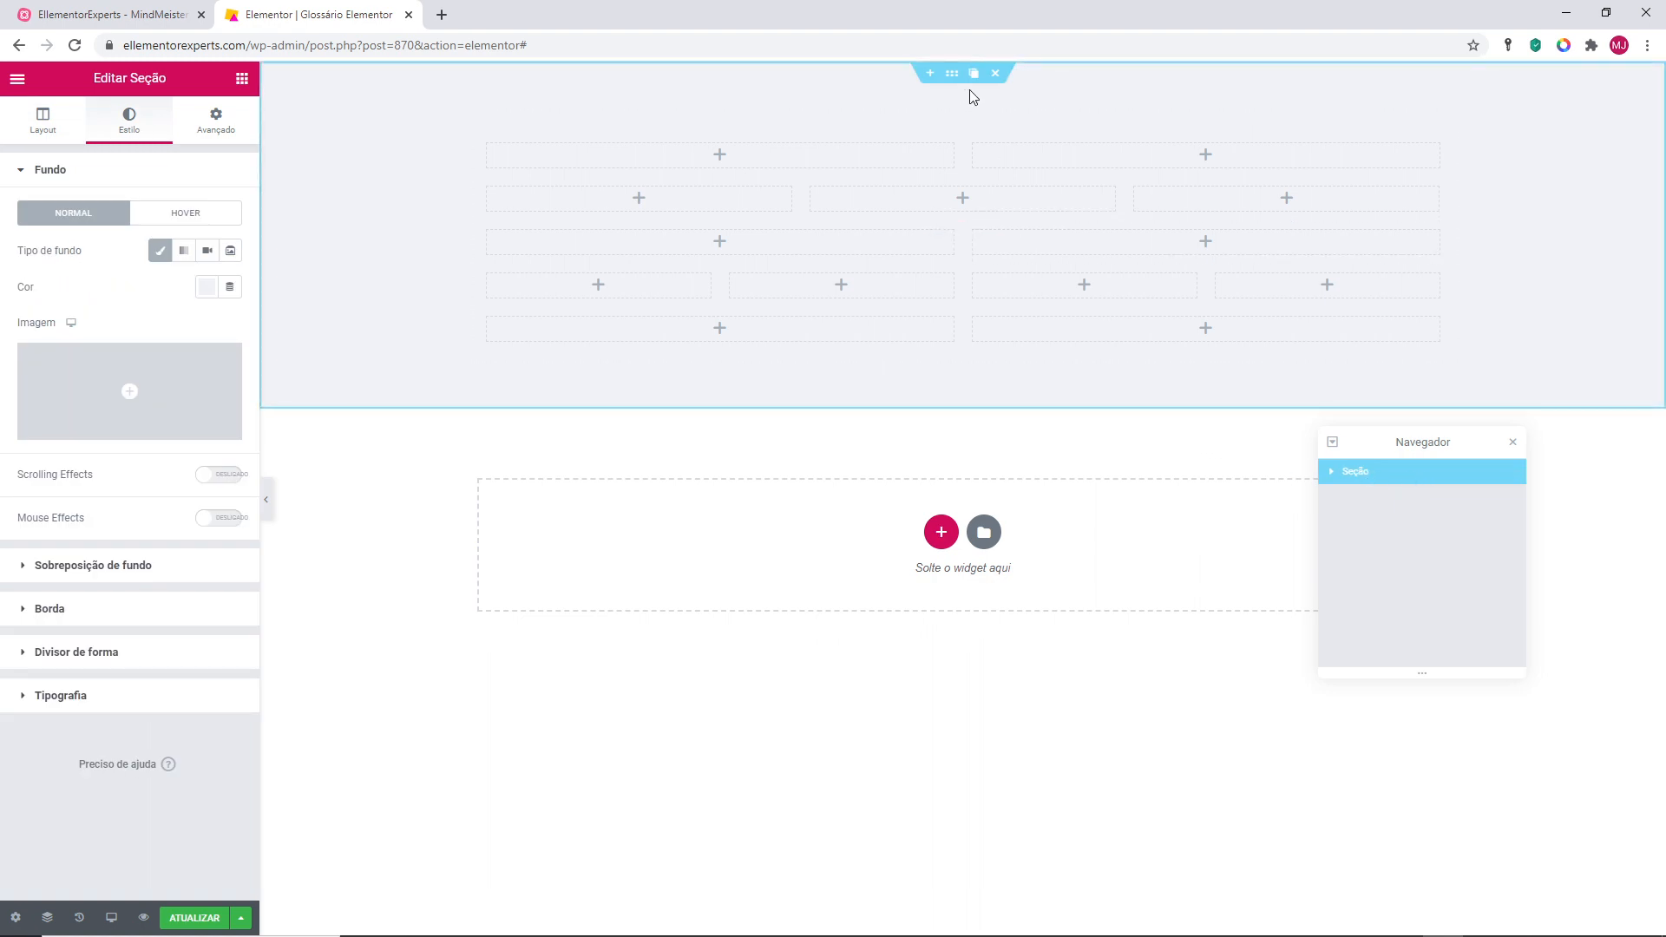
{"action": "left_click", "coordinate": [1330, 477]}
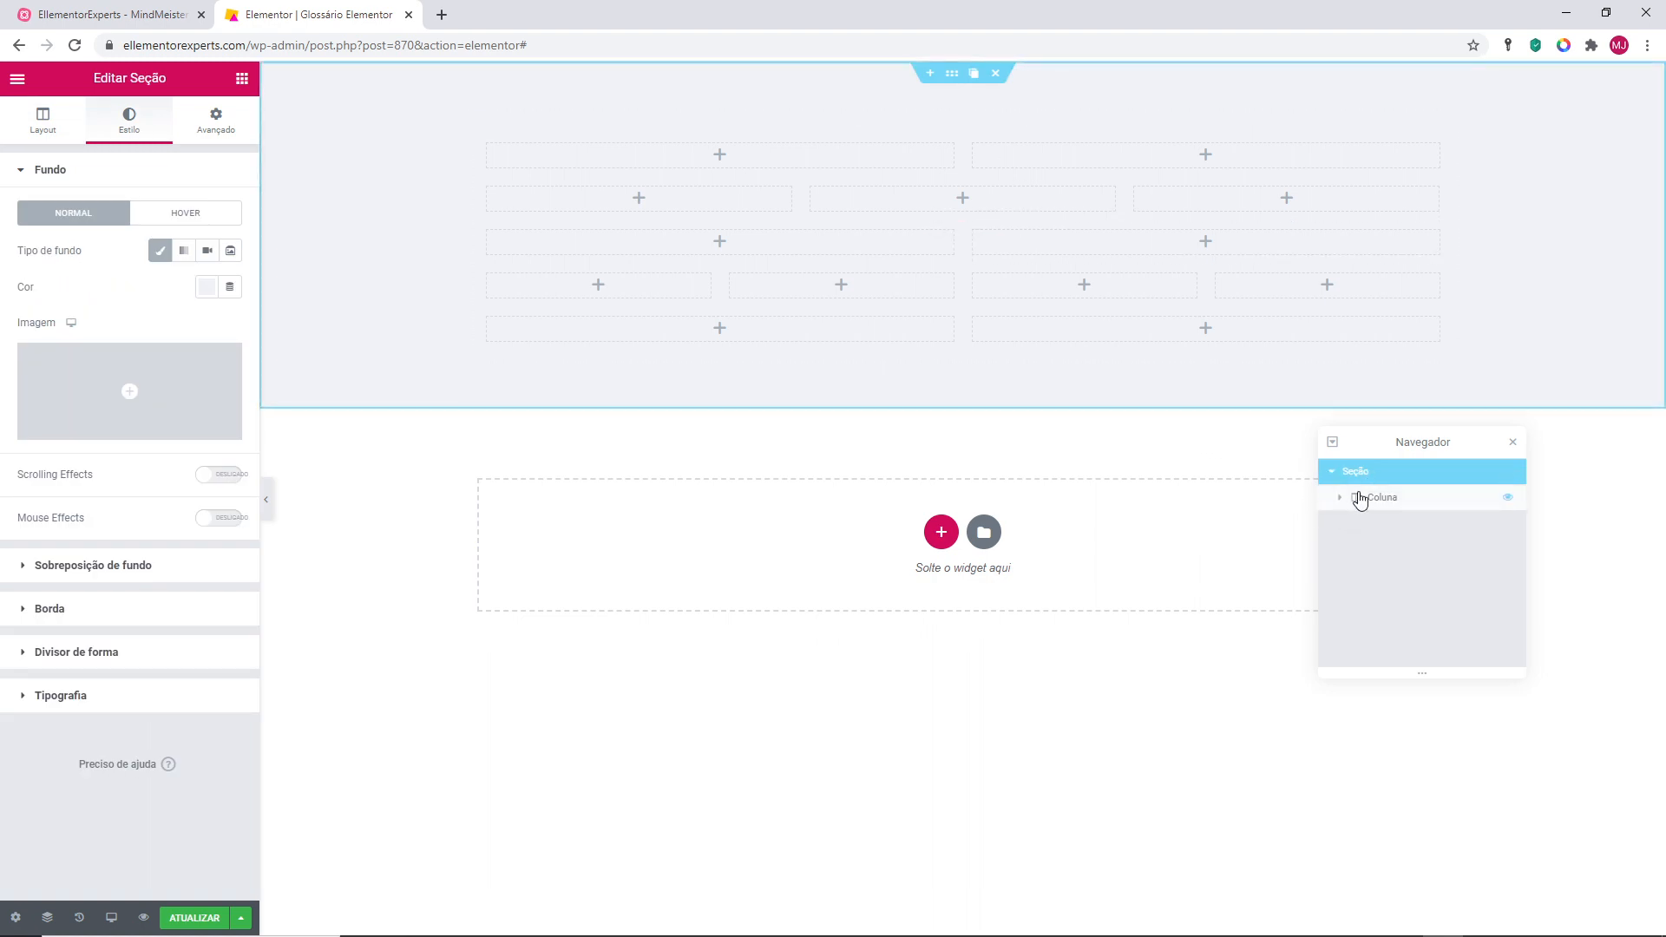
{"action": "left_click", "coordinate": [1362, 501]}
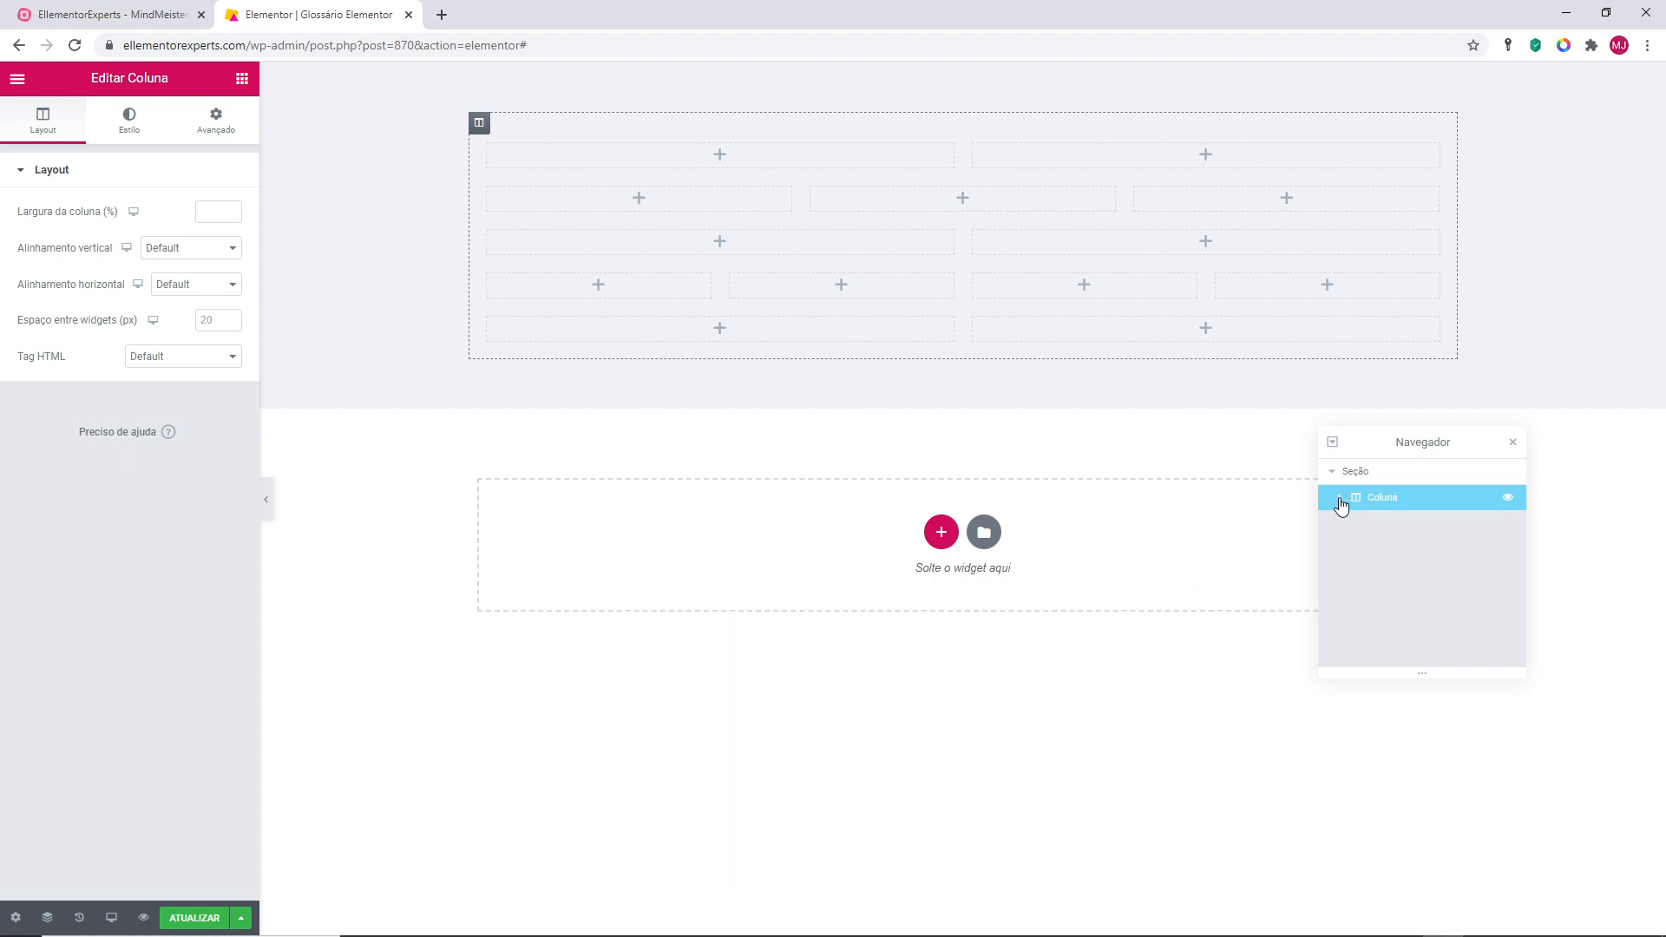
{"action": "left_click", "coordinate": [1340, 502]}
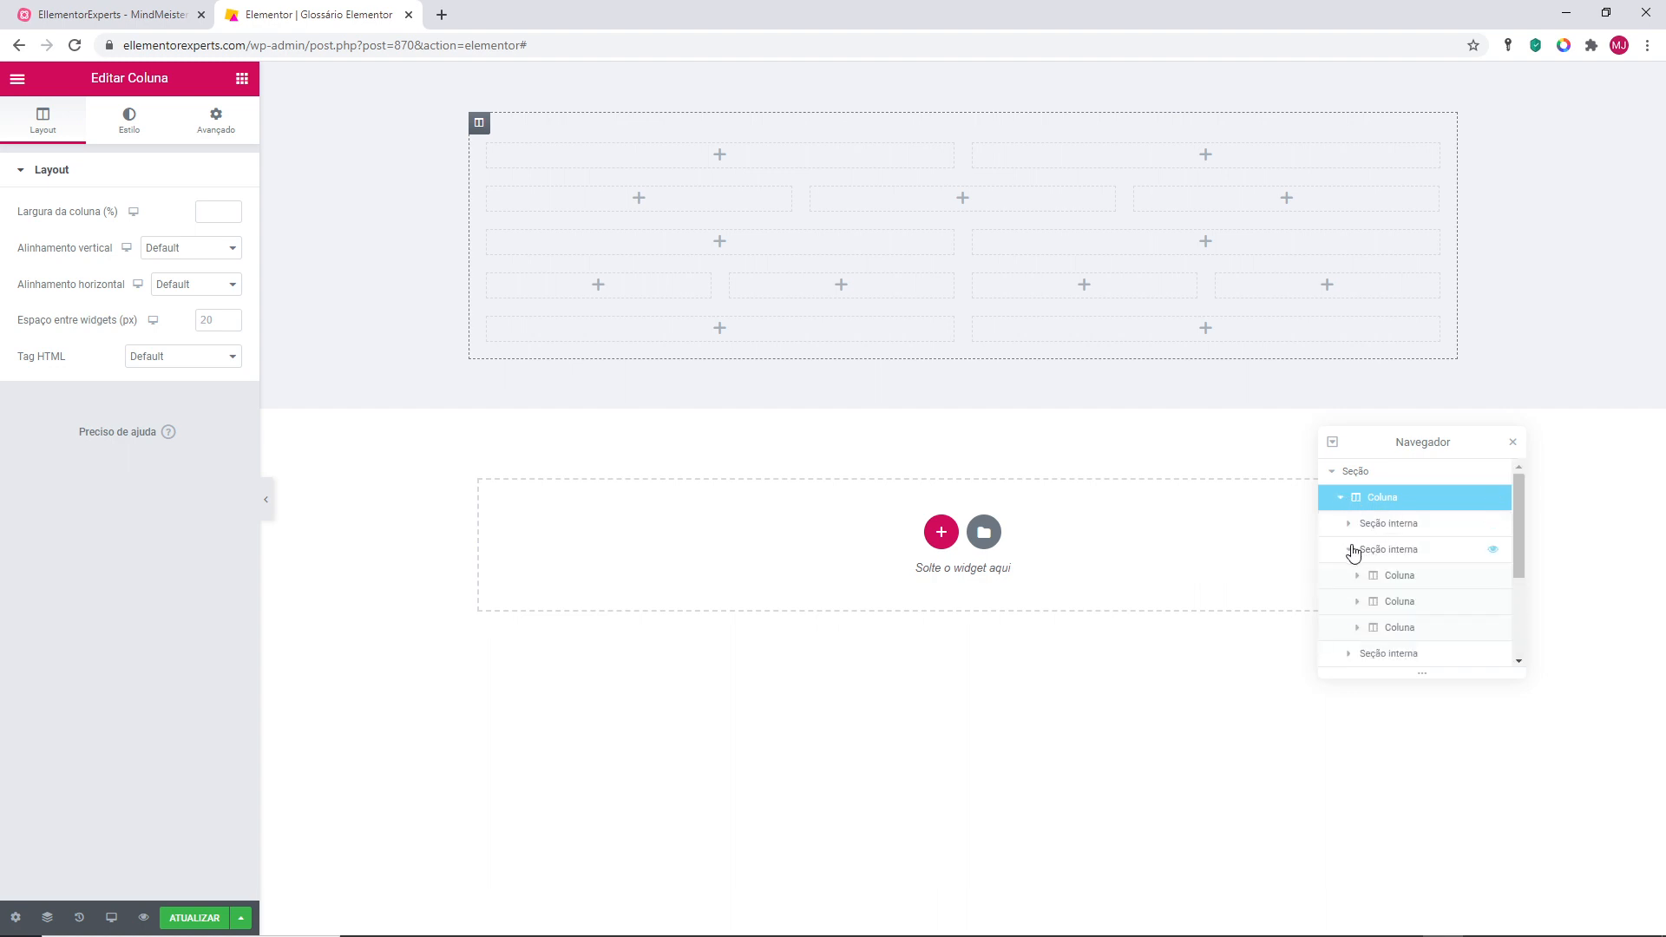
Step: Collapse the second and fourth inner sections in the Navegador, and select the inner sections and their parent column in turn
{"action": "left_click", "coordinate": [1350, 550]}
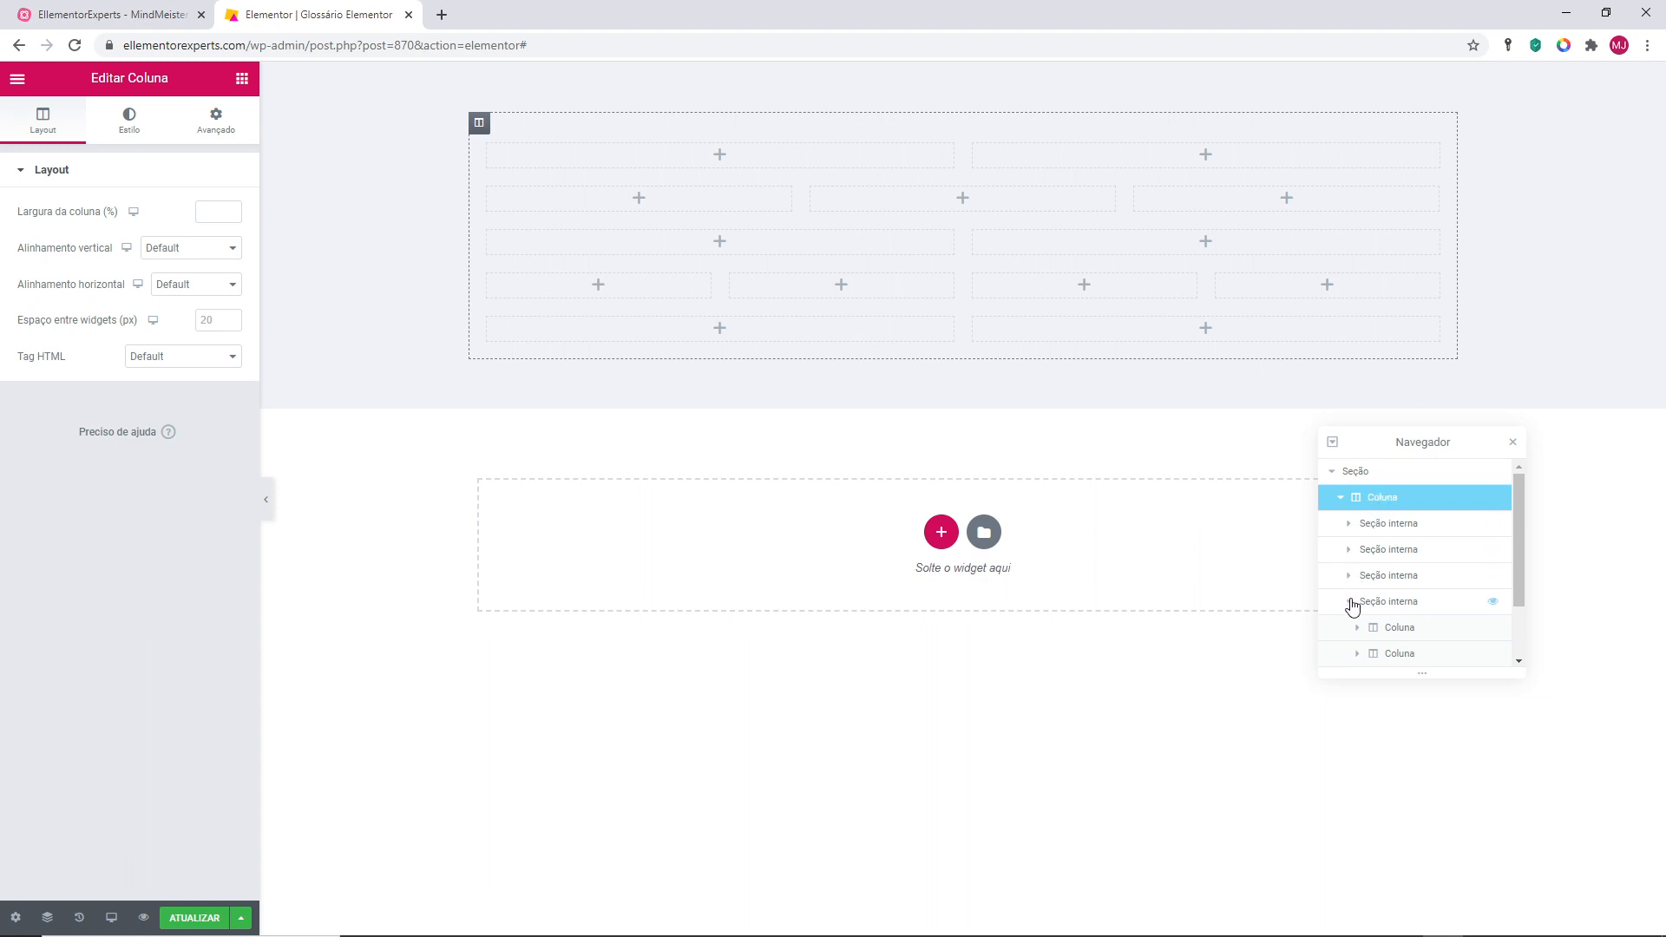
{"action": "left_click", "coordinate": [1350, 602]}
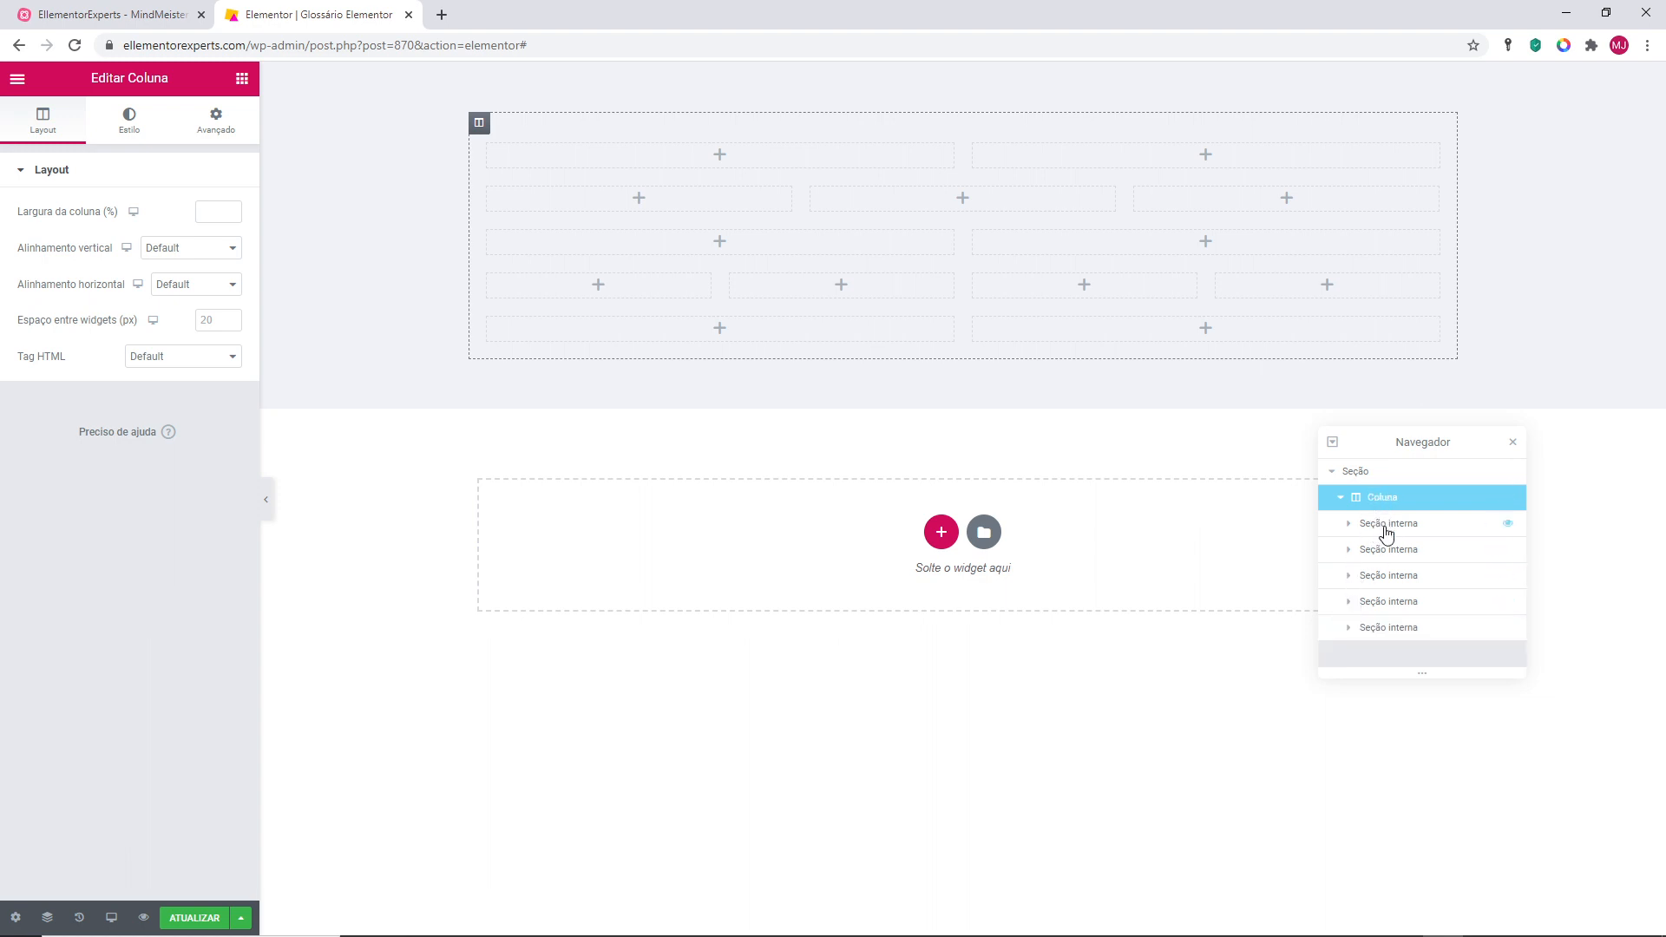
{"action": "left_click", "coordinate": [1387, 531]}
{"action": "left_click", "coordinate": [1390, 630]}
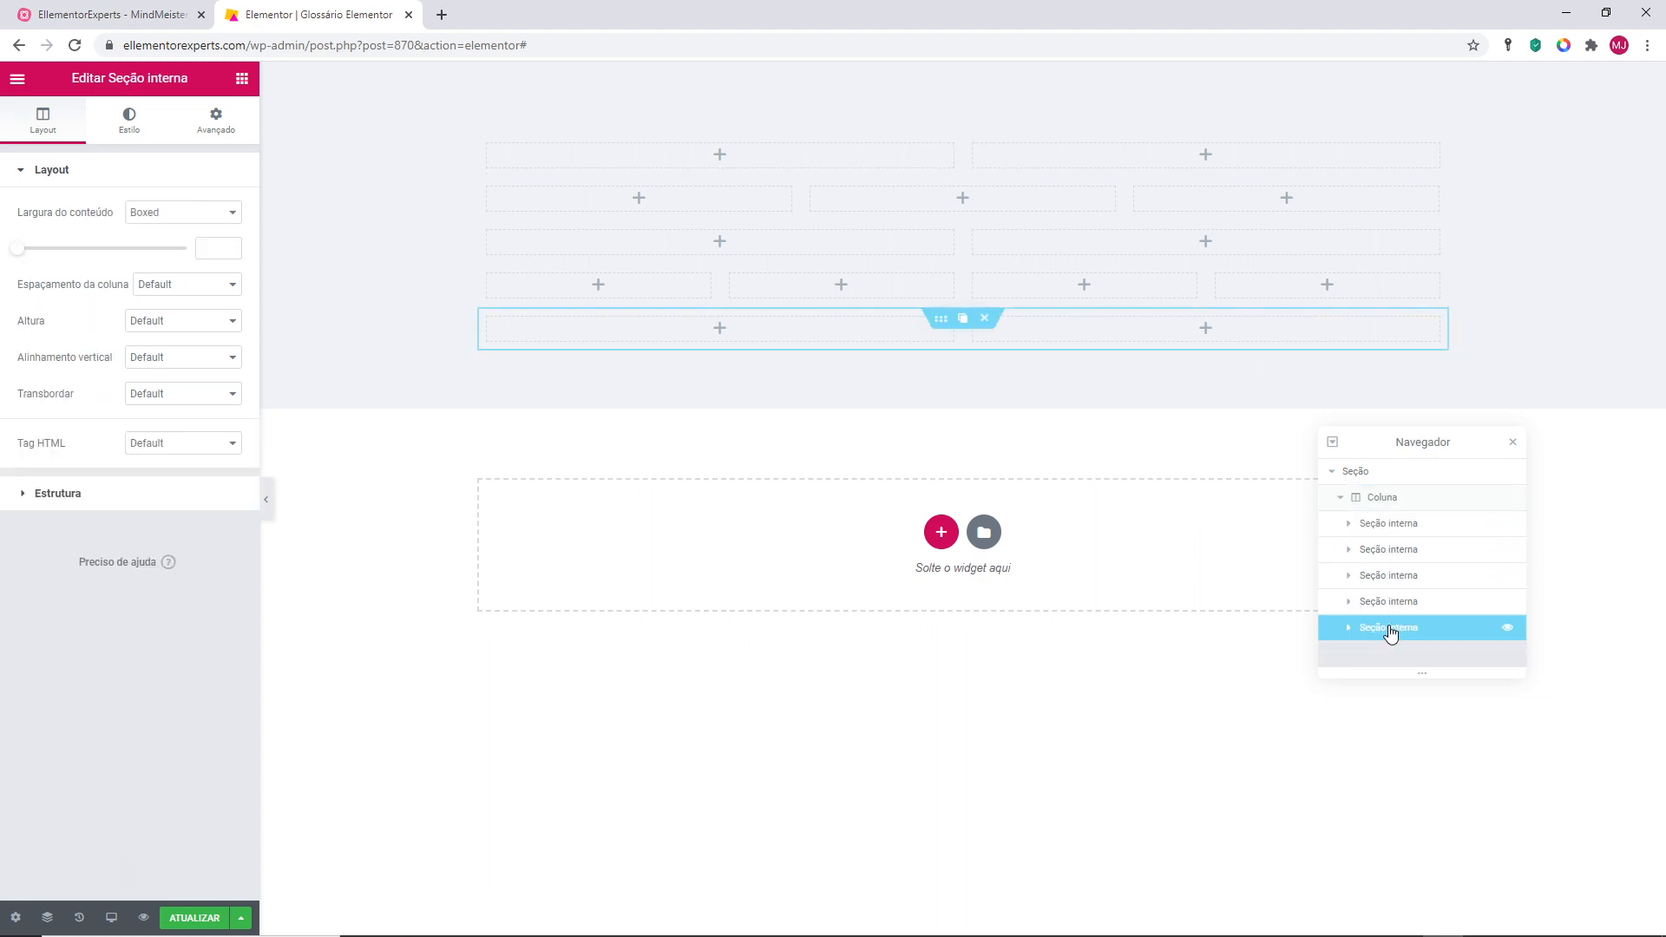
{"action": "left_click", "coordinate": [1389, 605]}
{"action": "left_click", "coordinate": [1386, 579]}
{"action": "left_click", "coordinate": [1375, 501]}
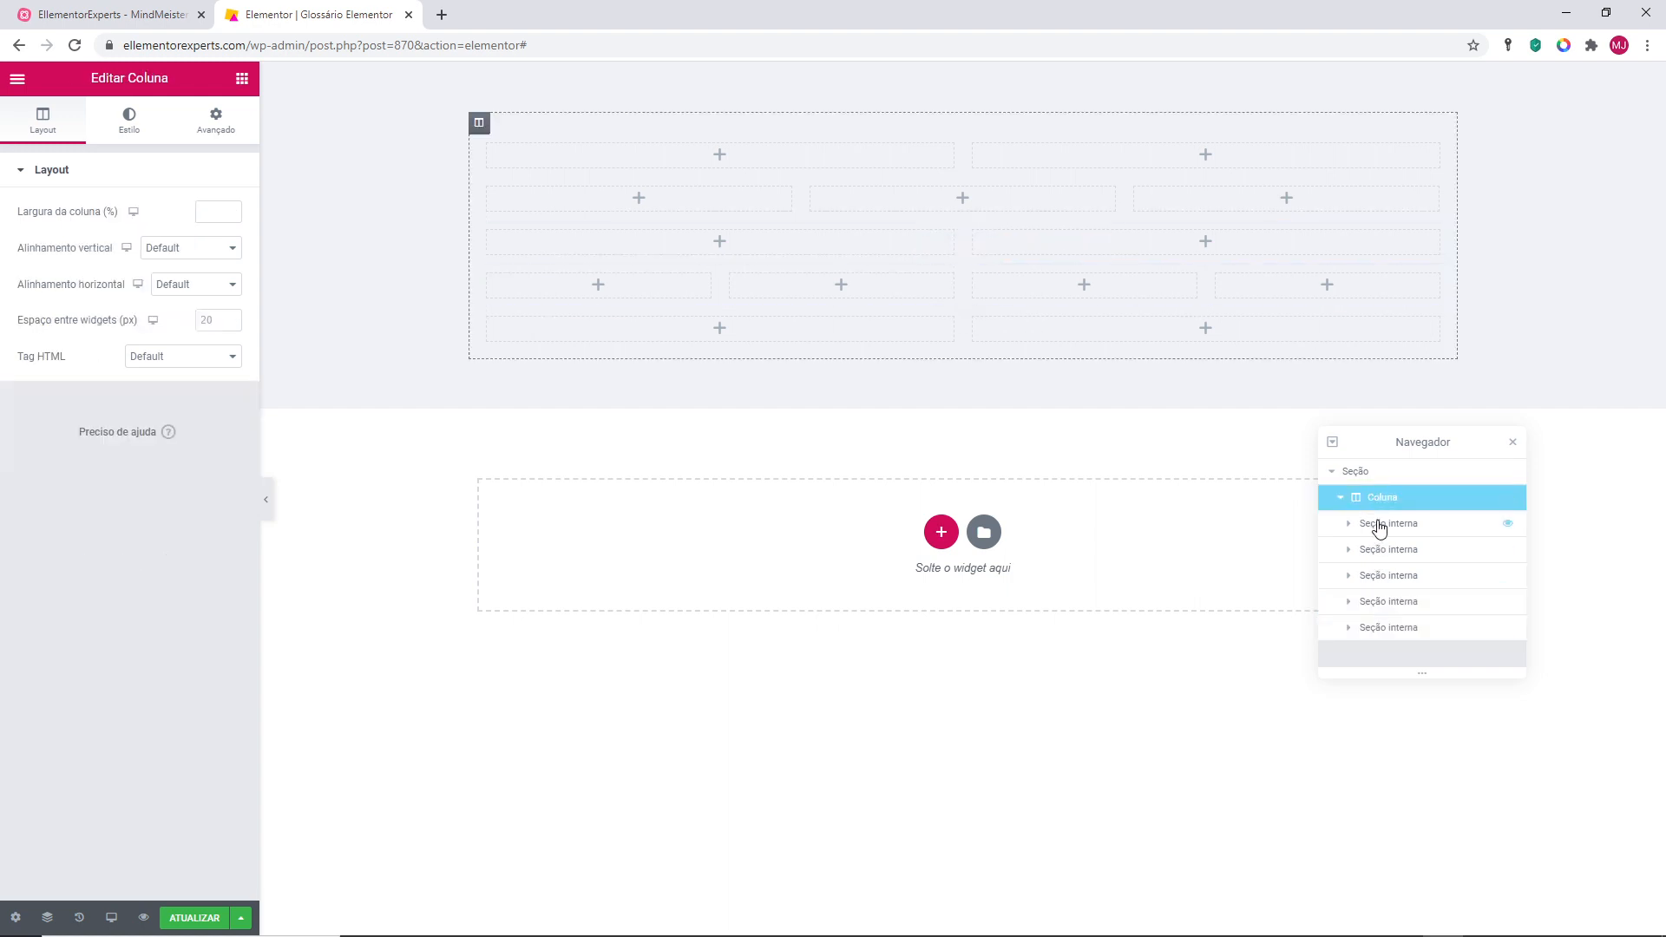
{"action": "left_click", "coordinate": [1377, 525]}
{"action": "left_click", "coordinate": [1383, 549]}
{"action": "left_click", "coordinate": [1375, 575]}
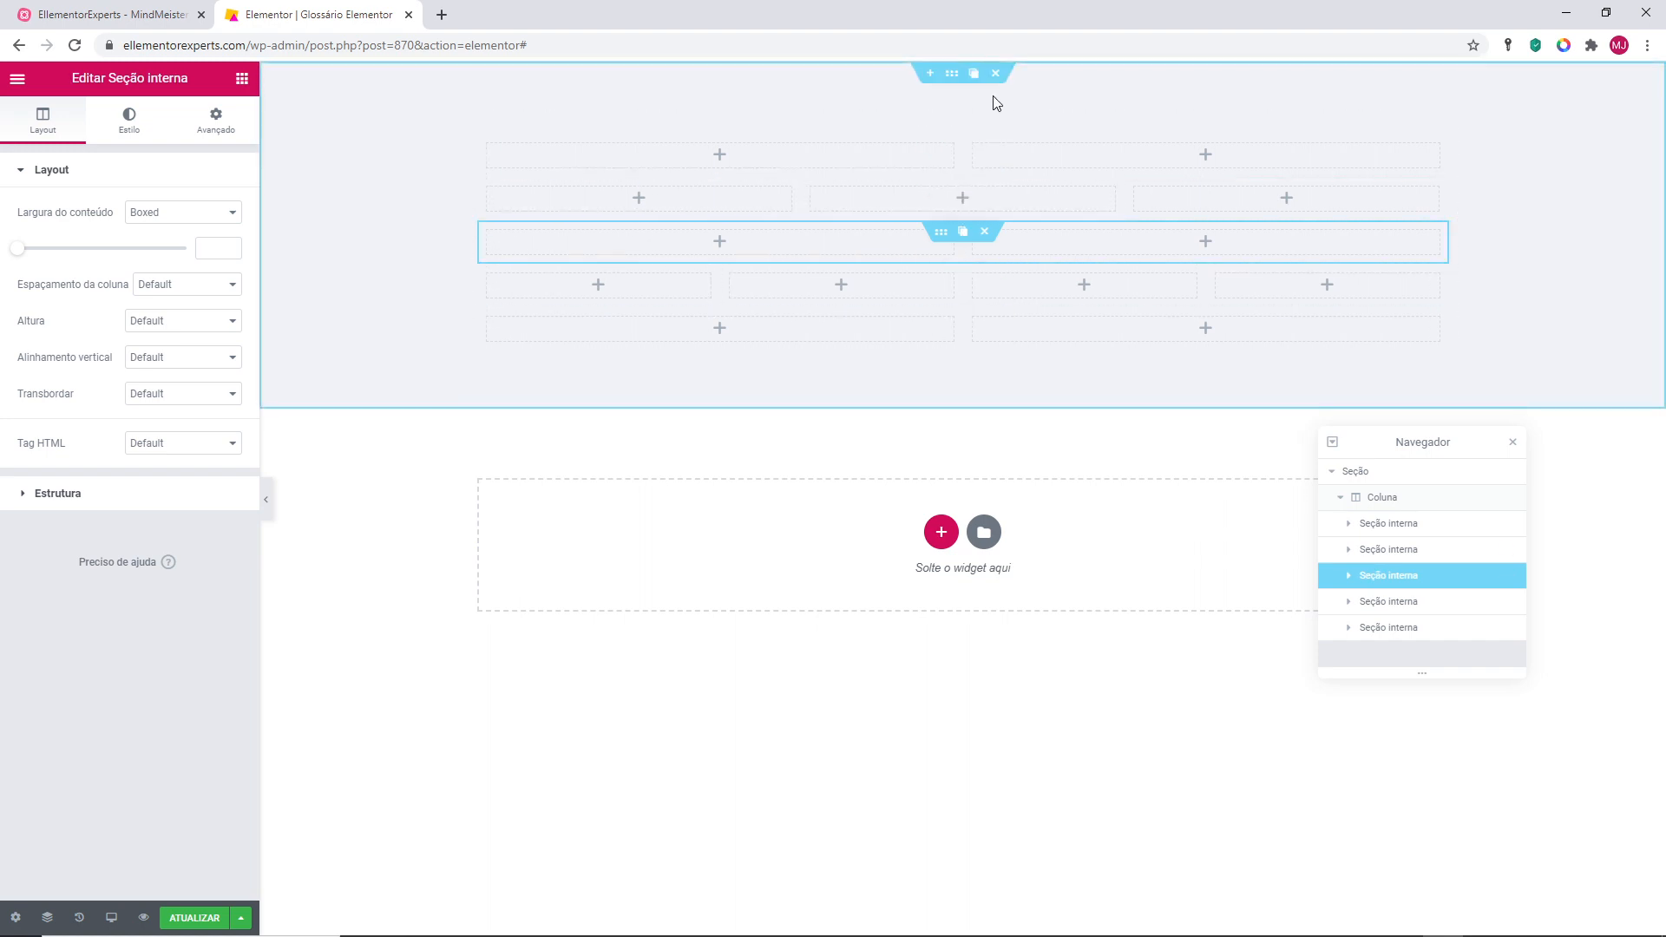
Step: Set the outer section's classic background colour to bright pink
{"action": "left_click", "coordinate": [1356, 473]}
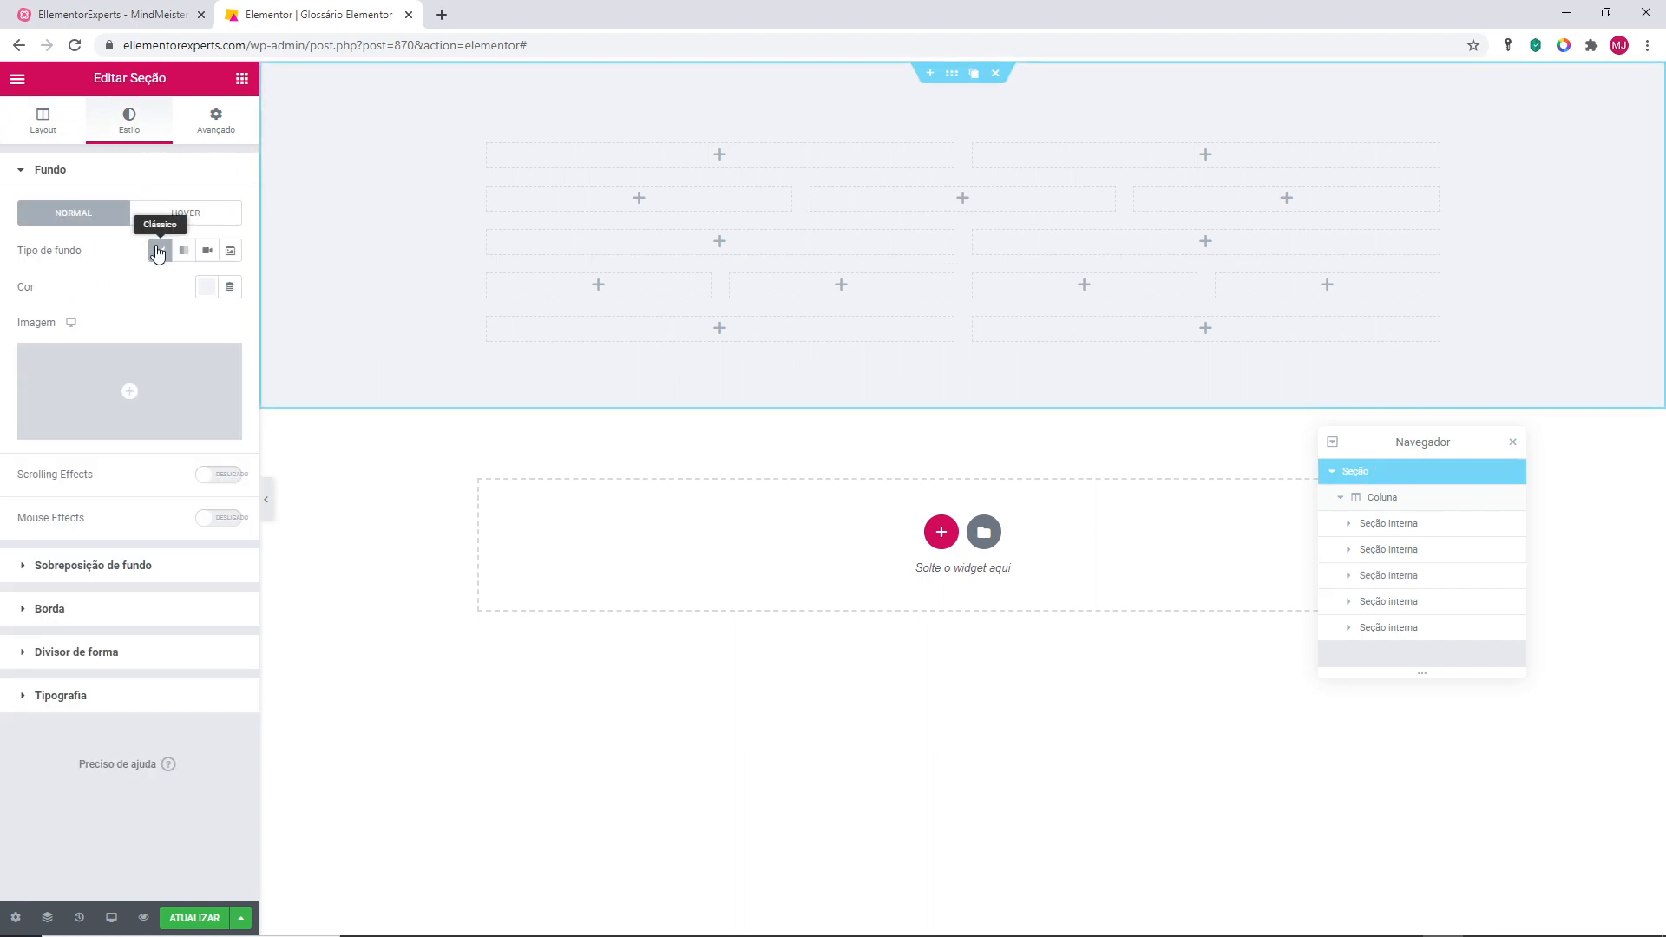
{"action": "left_click", "coordinate": [205, 286]}
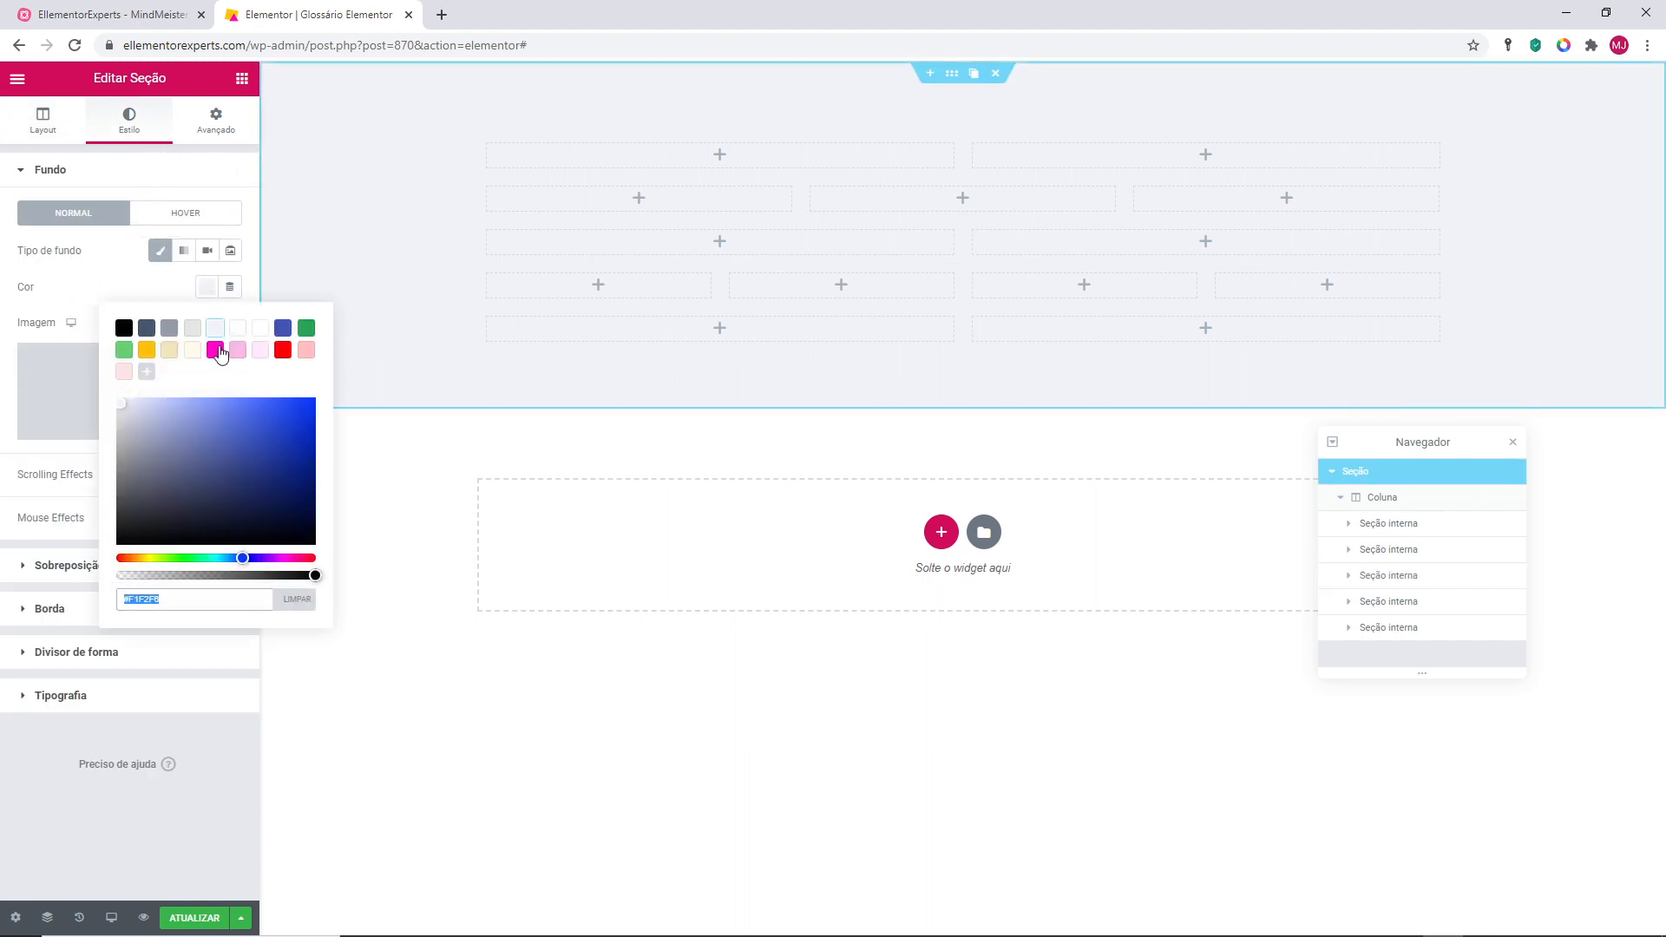
{"action": "left_click", "coordinate": [215, 349]}
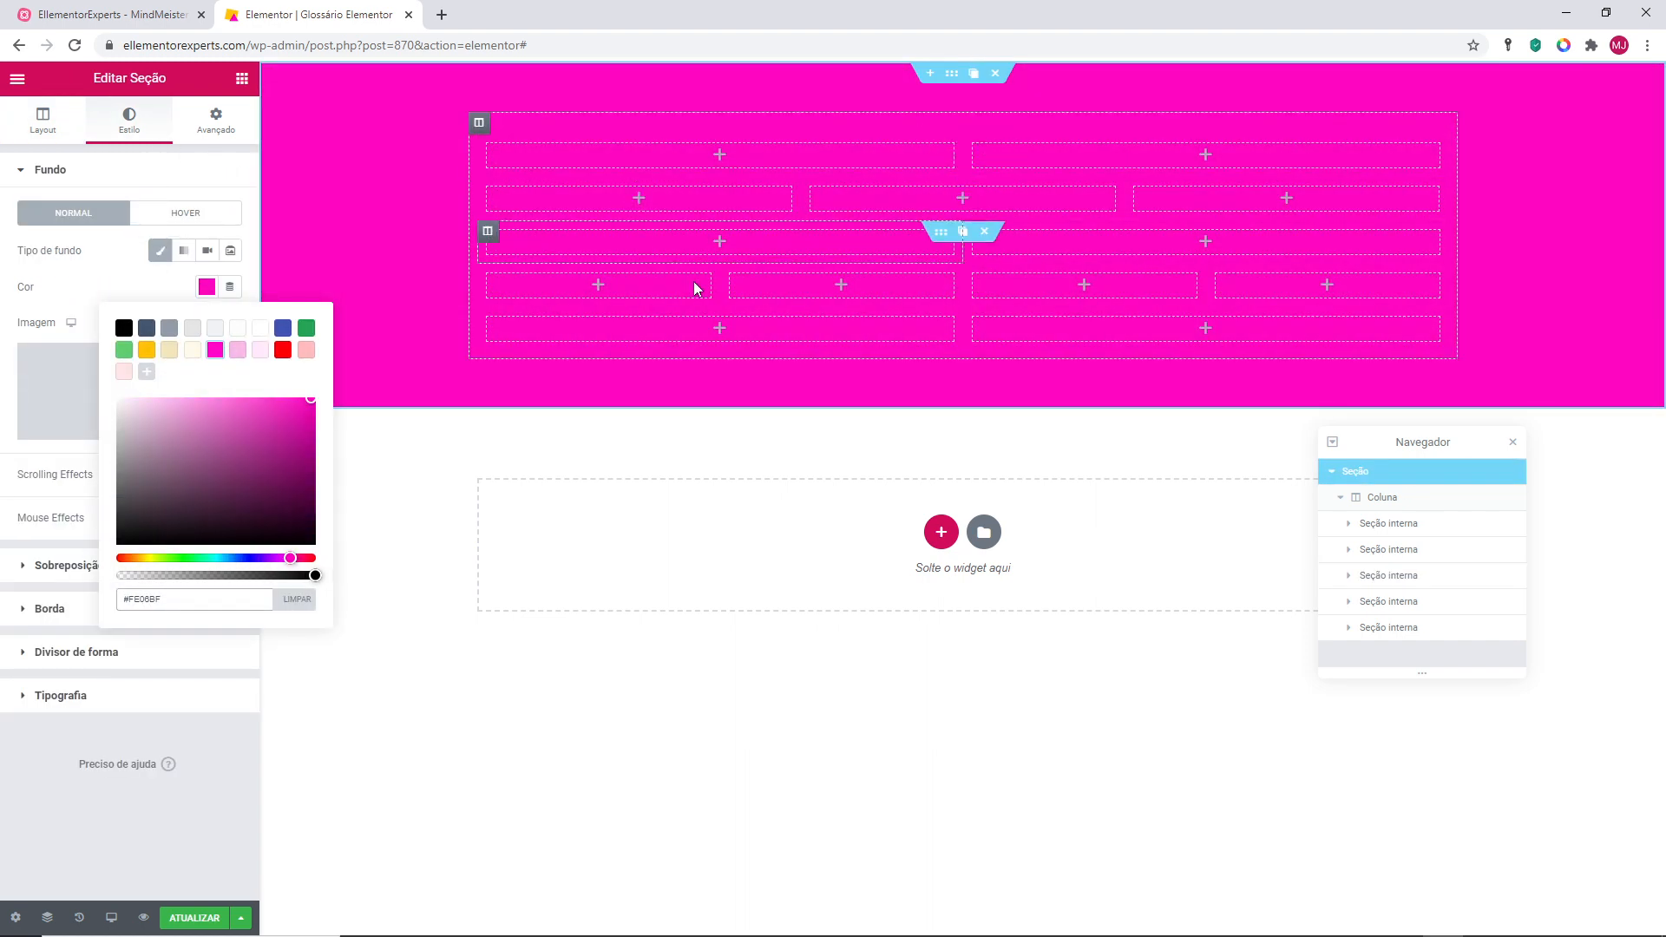
Step: Add two new columns to the second inner section and duplicate its first column to give it six columns
{"action": "right_click", "coordinate": [753, 201]}
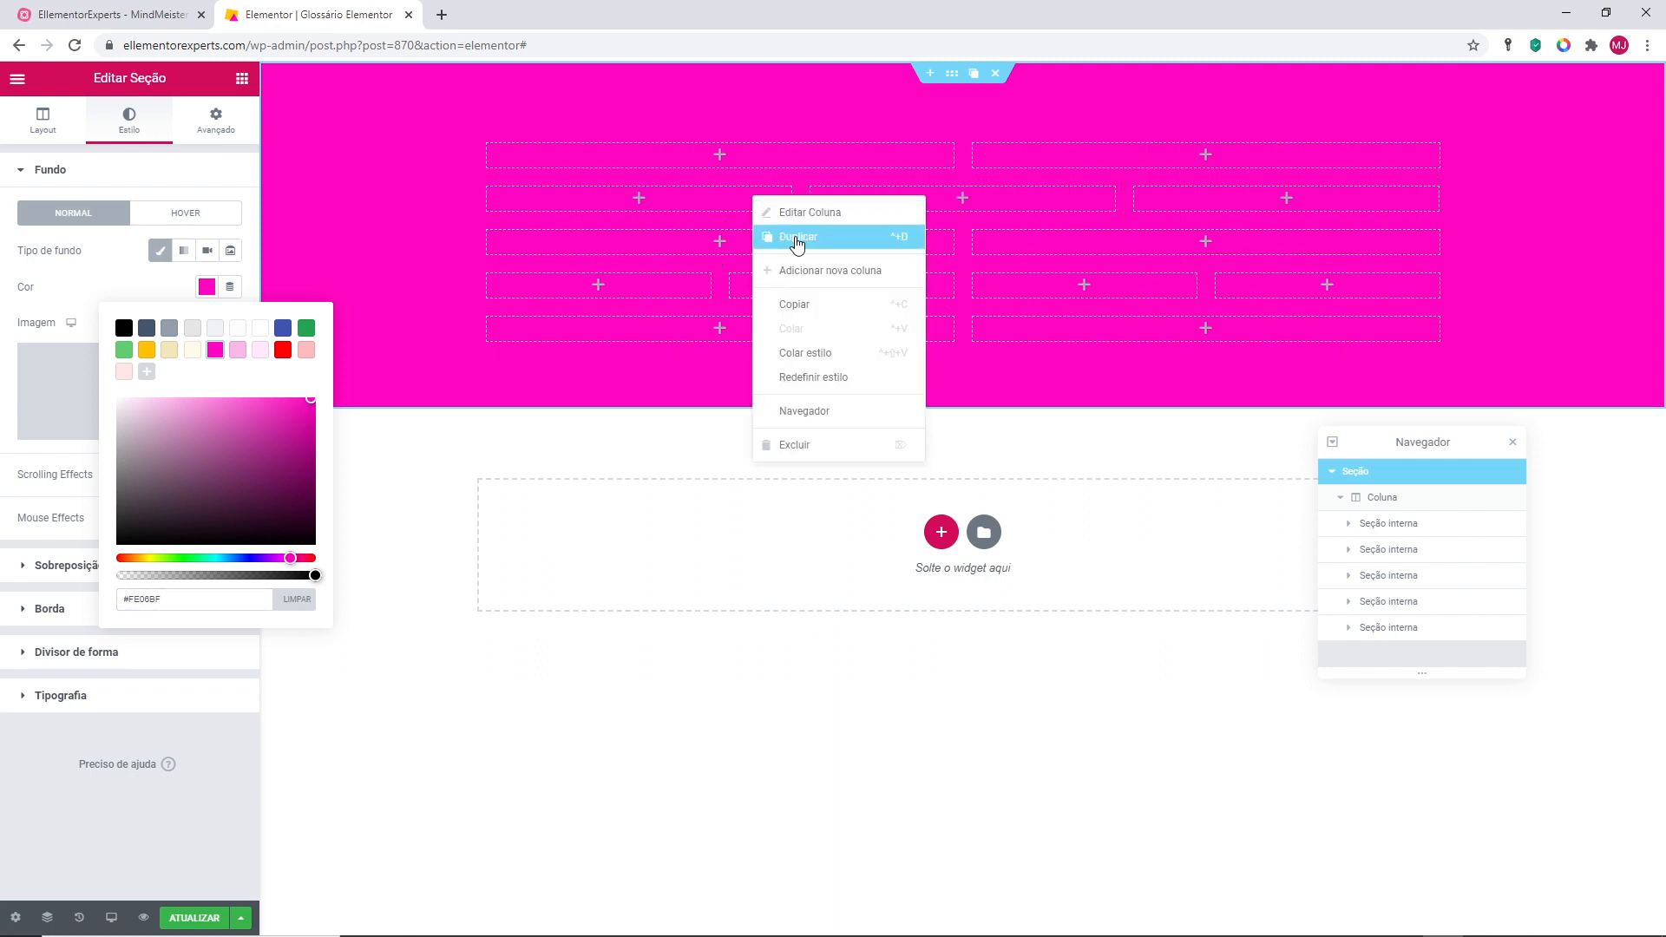
{"action": "left_click", "coordinate": [796, 271]}
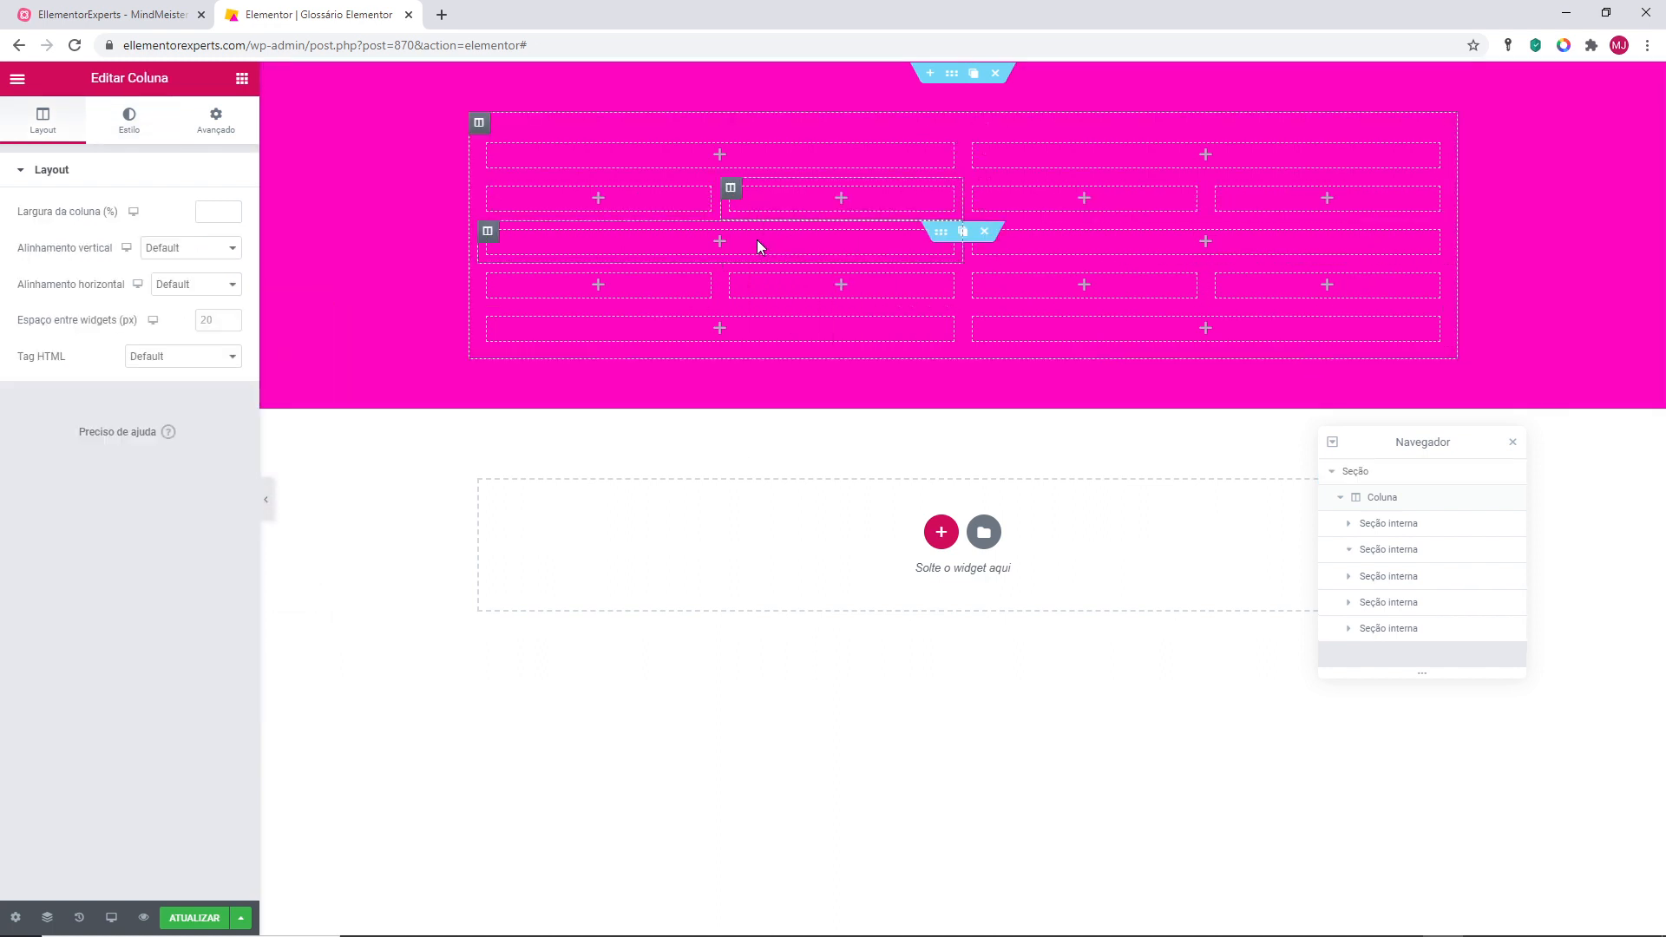
{"action": "right_click", "coordinate": [707, 200]}
{"action": "left_click", "coordinate": [740, 287]}
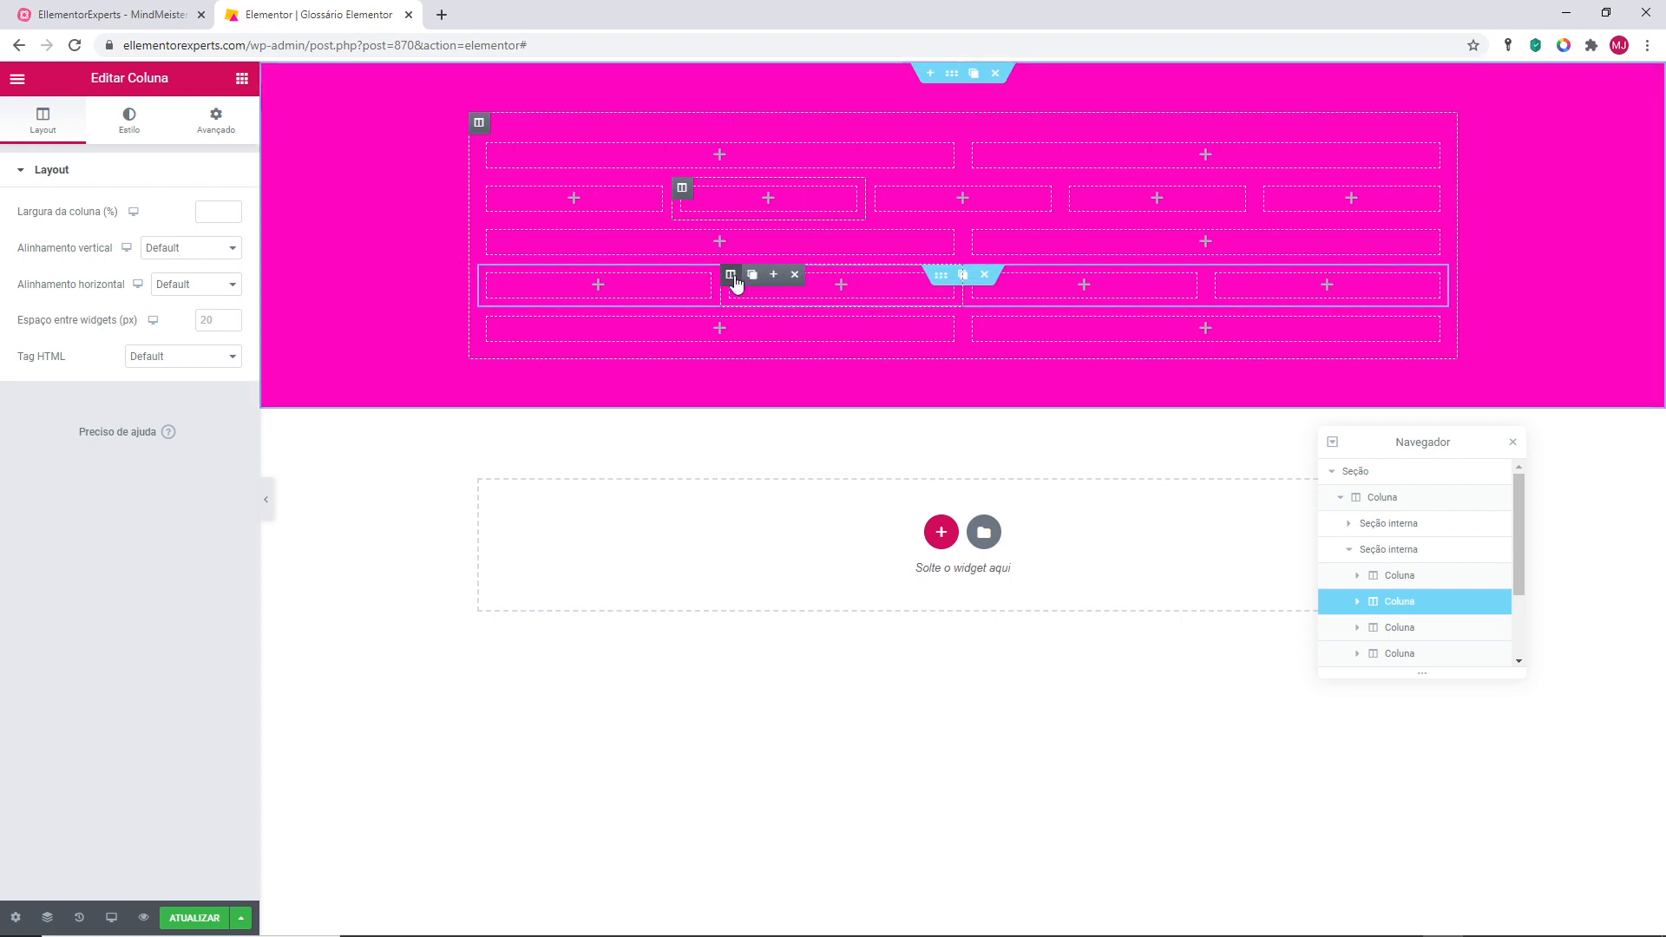
{"action": "right_click", "coordinate": [622, 198]}
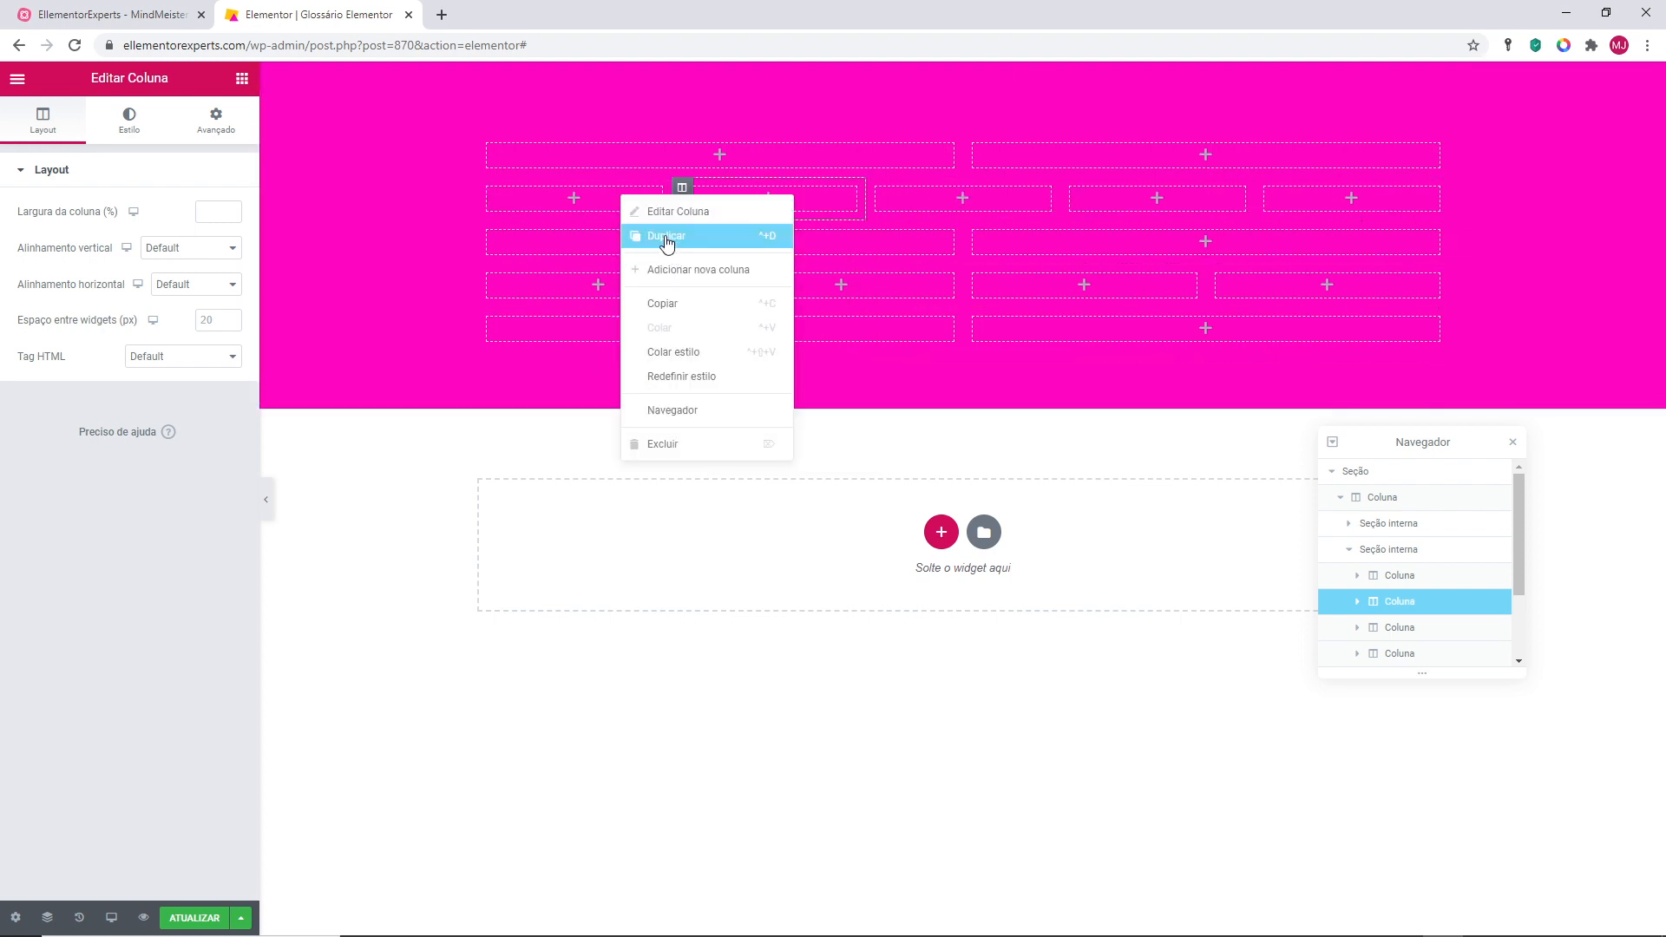
{"action": "left_click", "coordinate": [666, 236]}
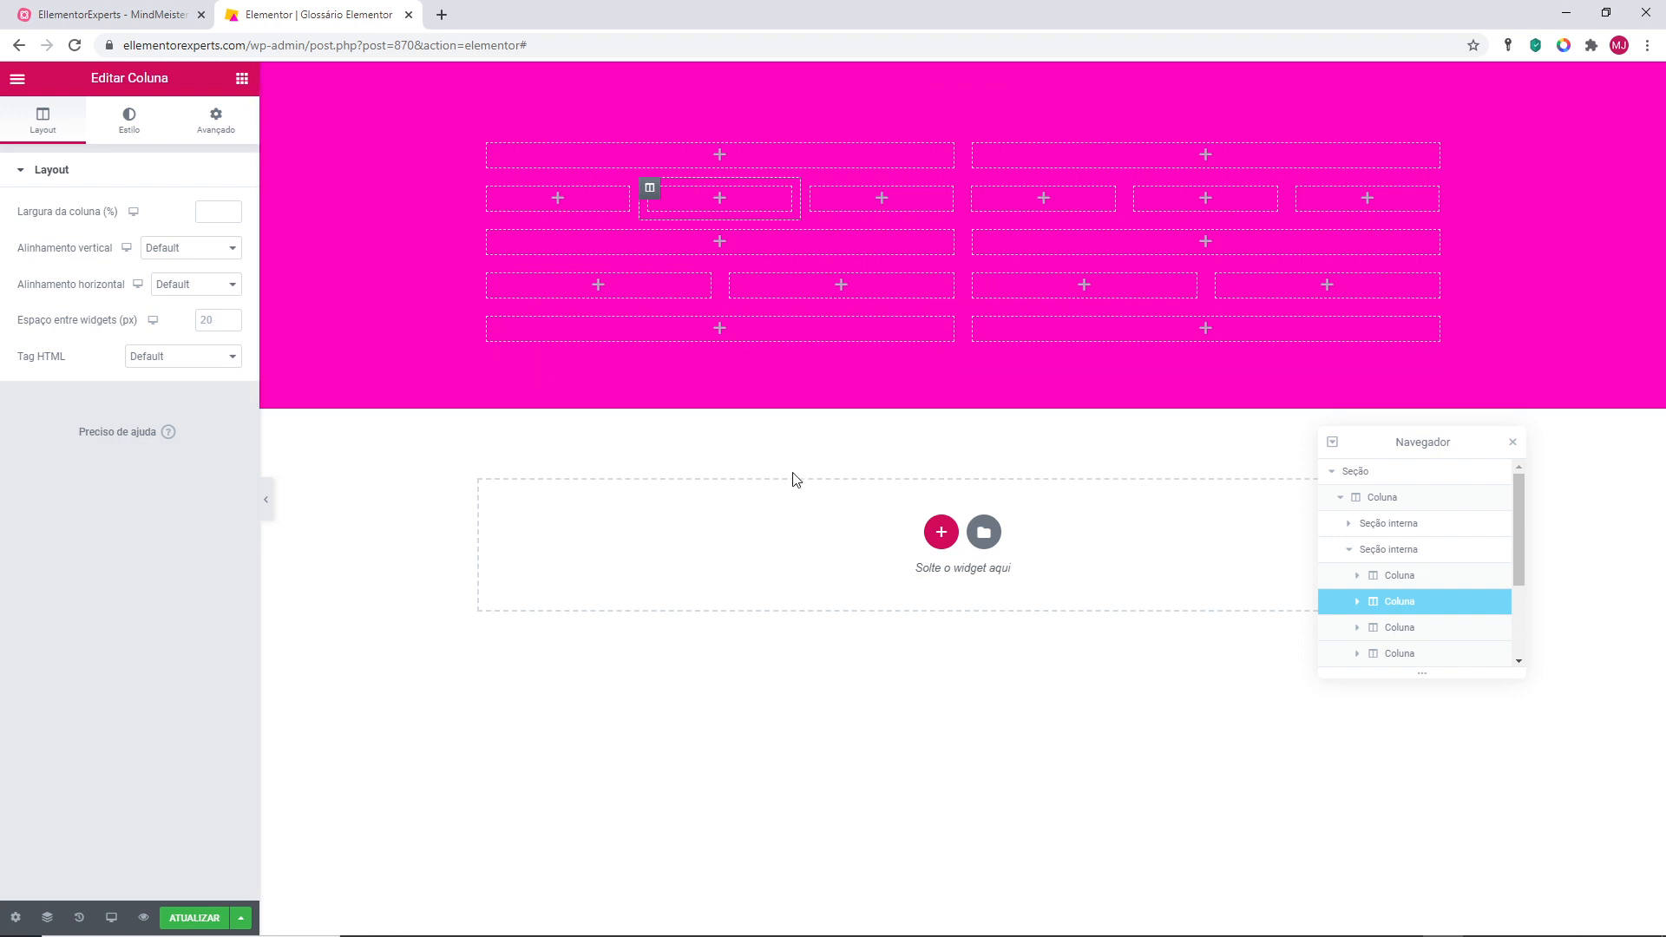
Step: Add a two-column section below the pink section, duplicate it, and move the Navegador clear of the new sections
{"action": "left_click", "coordinate": [941, 532]}
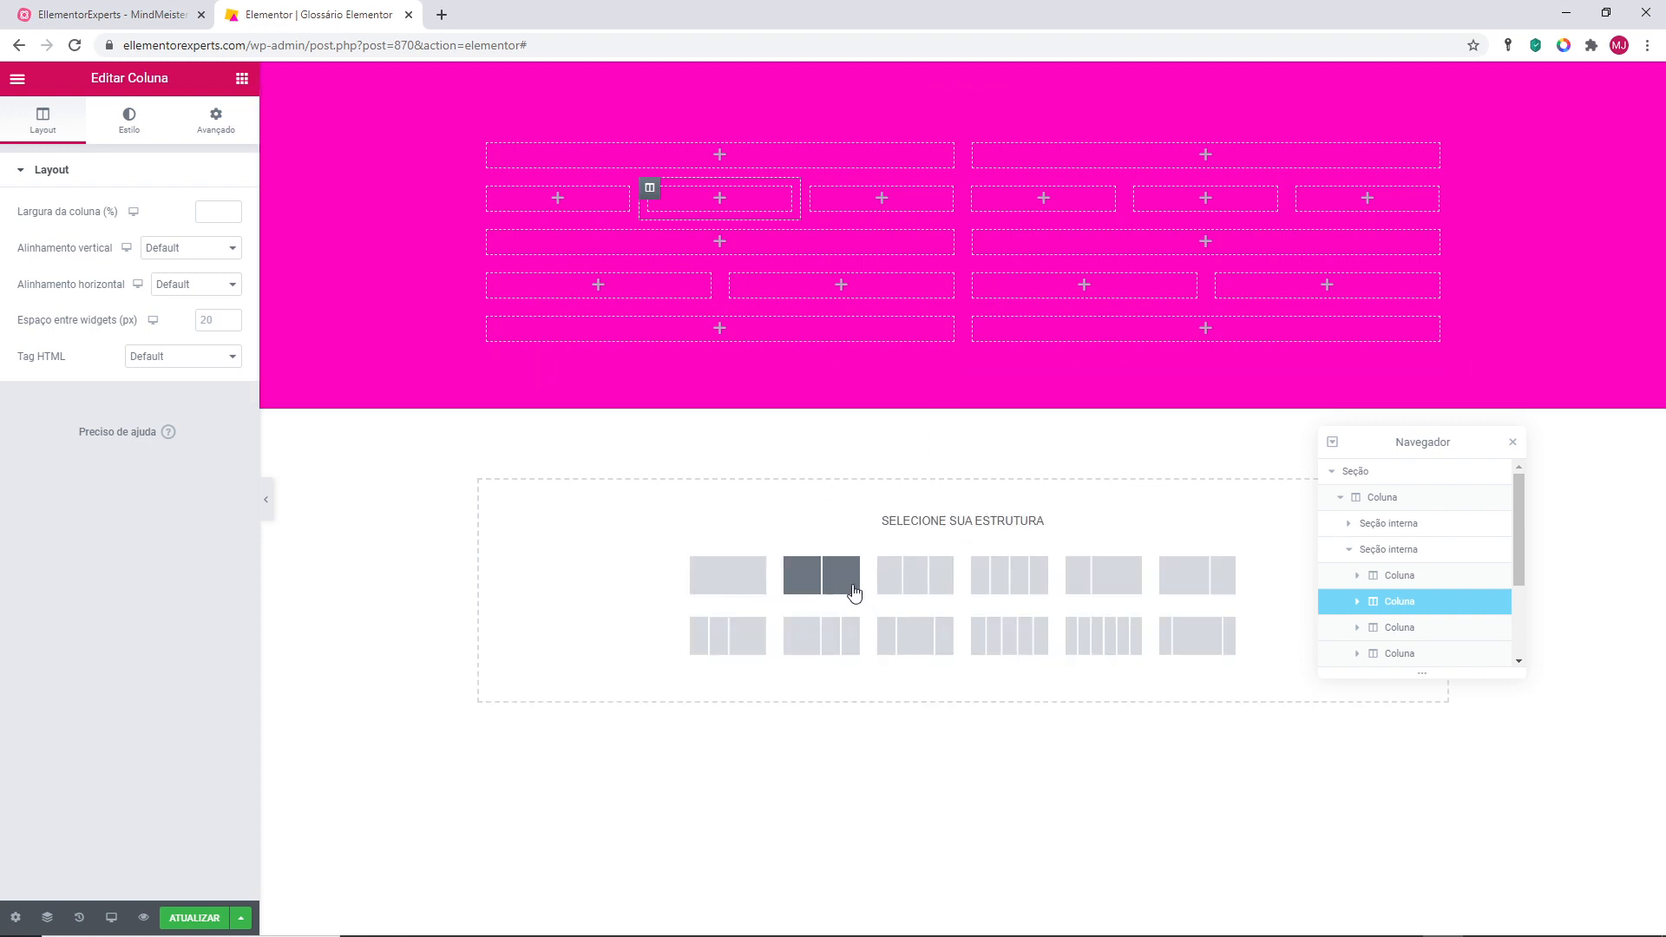
{"action": "left_click", "coordinate": [818, 581]}
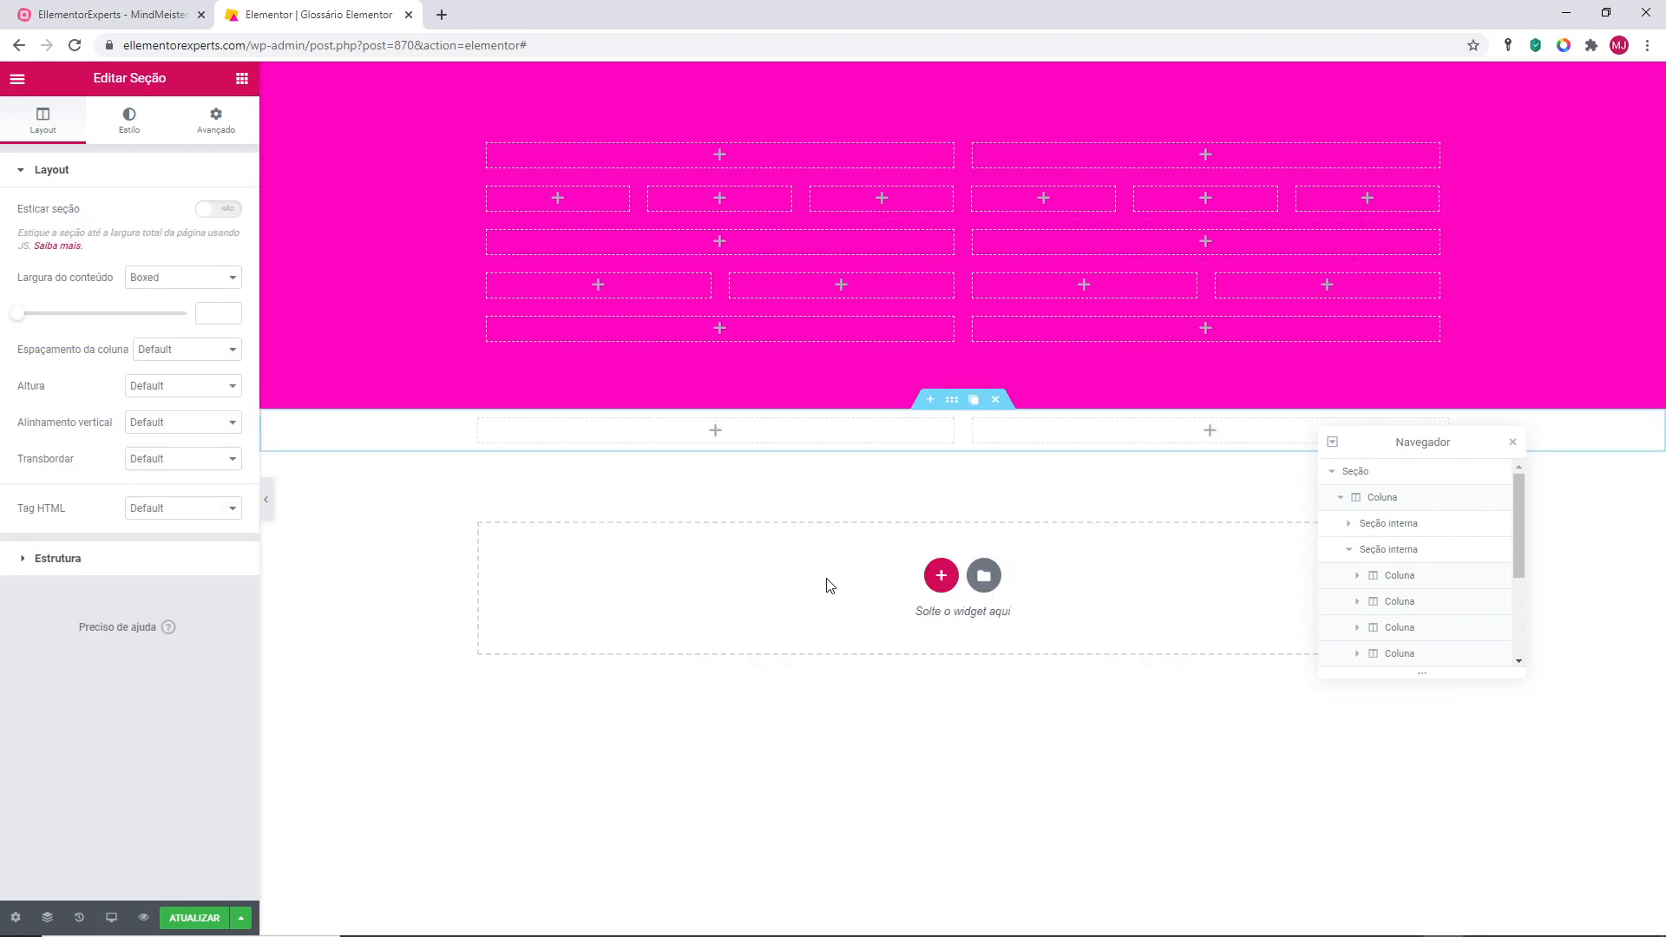
{"action": "left_click", "coordinate": [930, 401]}
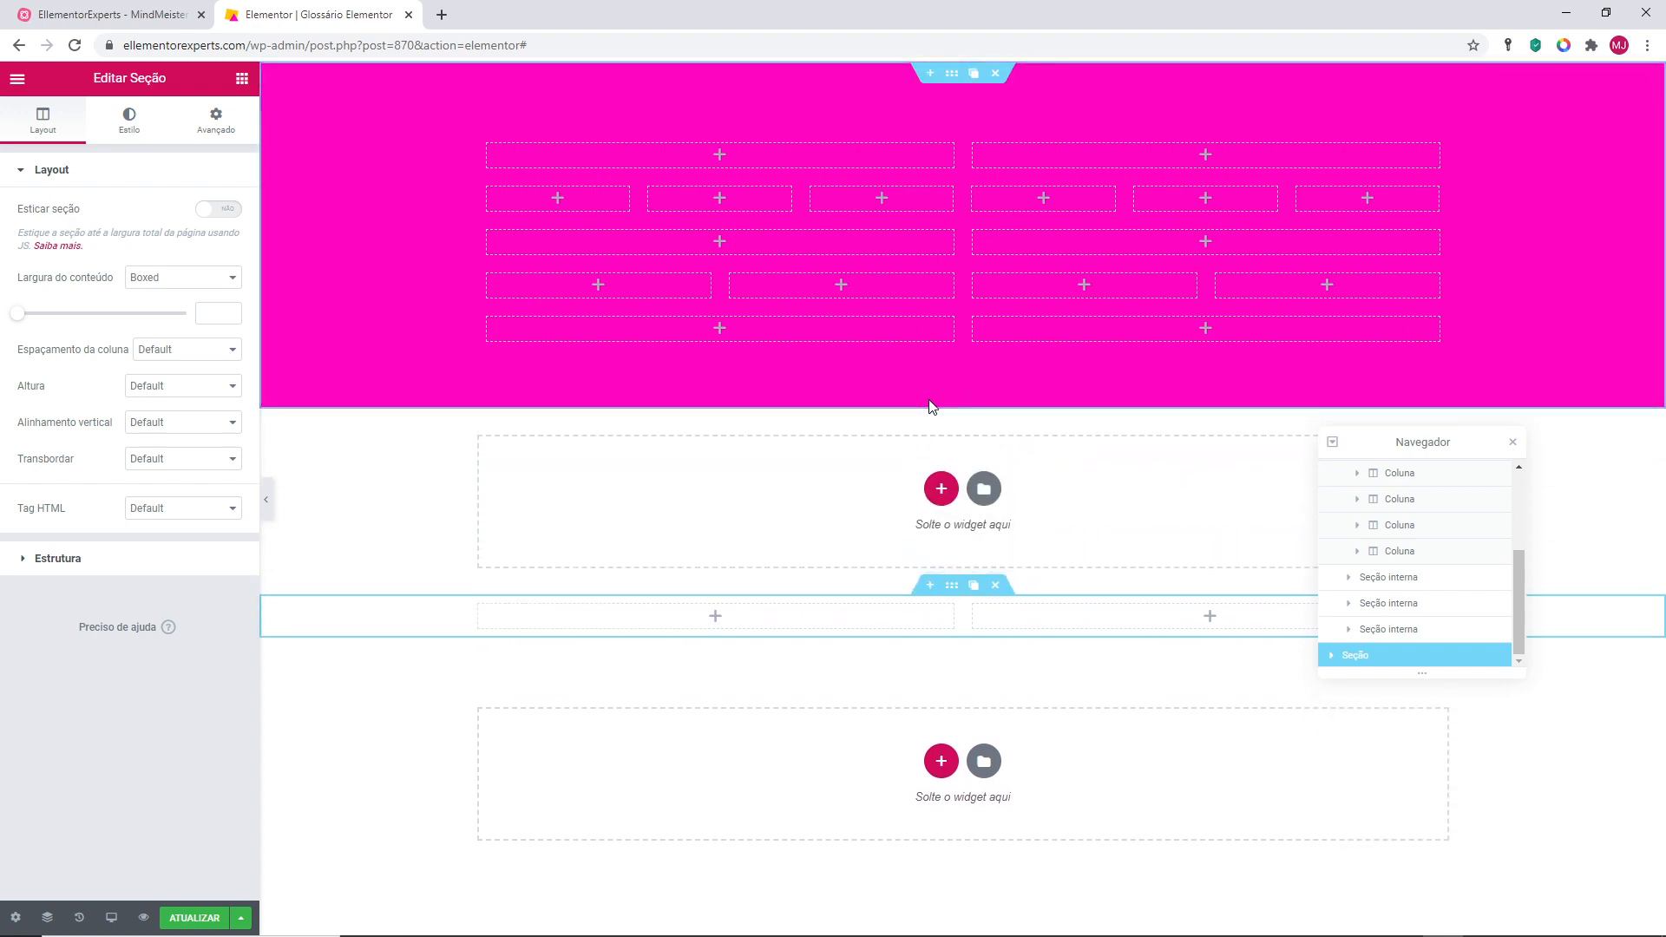
{"action": "left_click", "coordinate": [973, 587]}
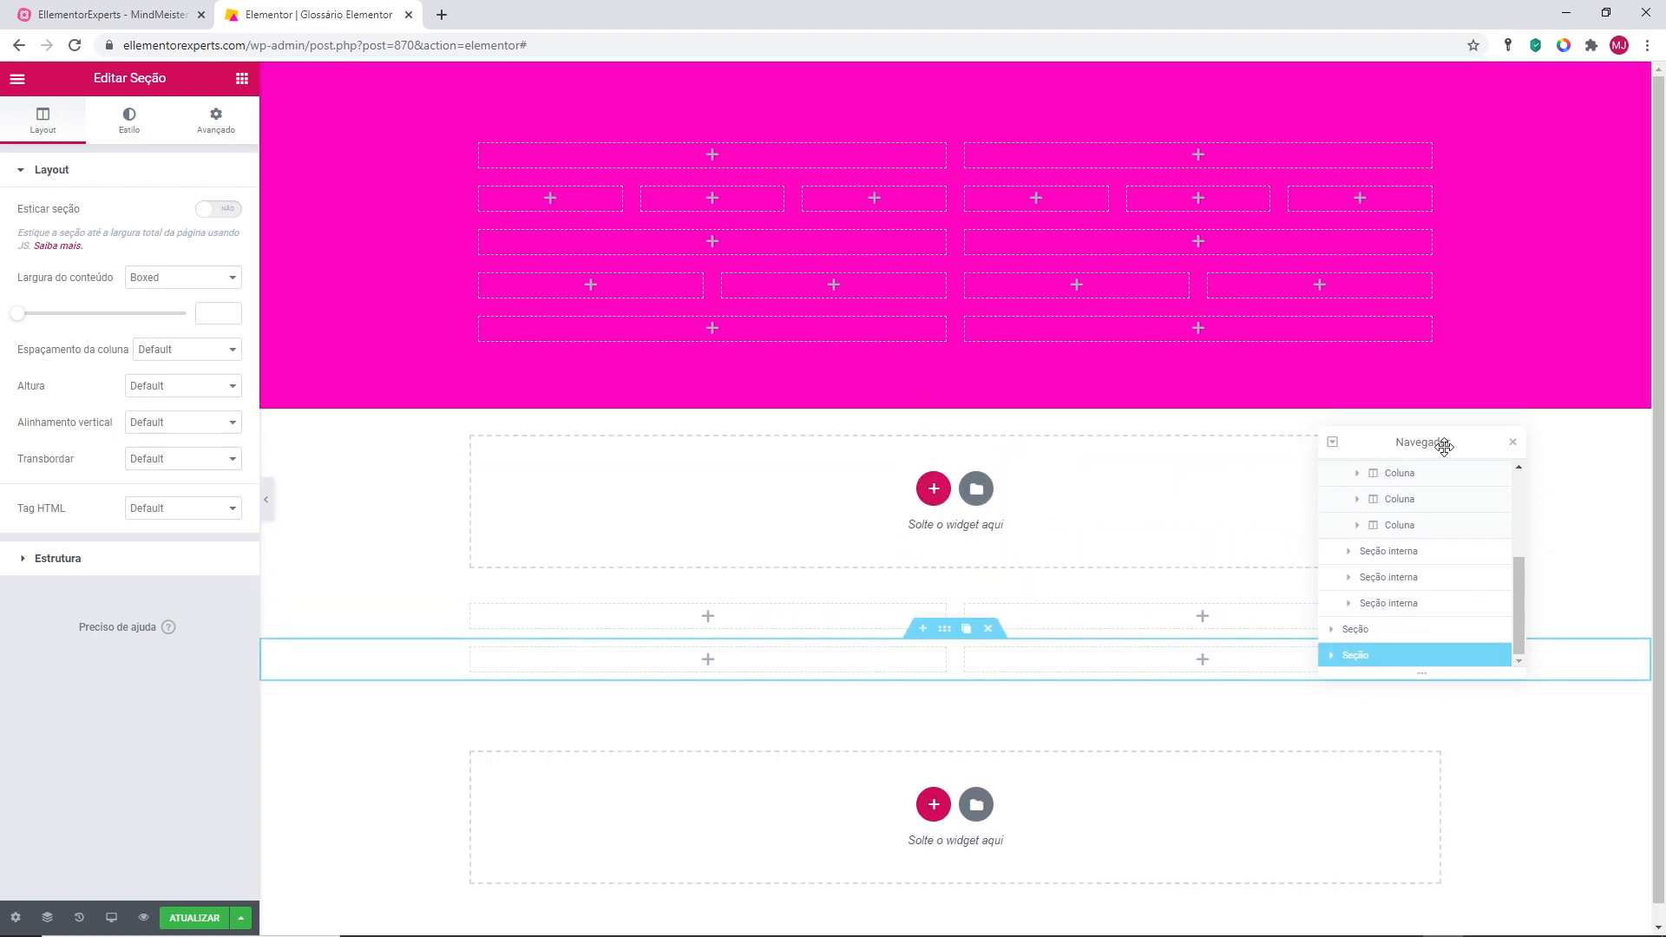
{"action": "left_click_drag", "start_coordinate": [1444, 447], "coordinate": [1497, 540]}
{"action": "left_click", "coordinate": [1416, 462]}
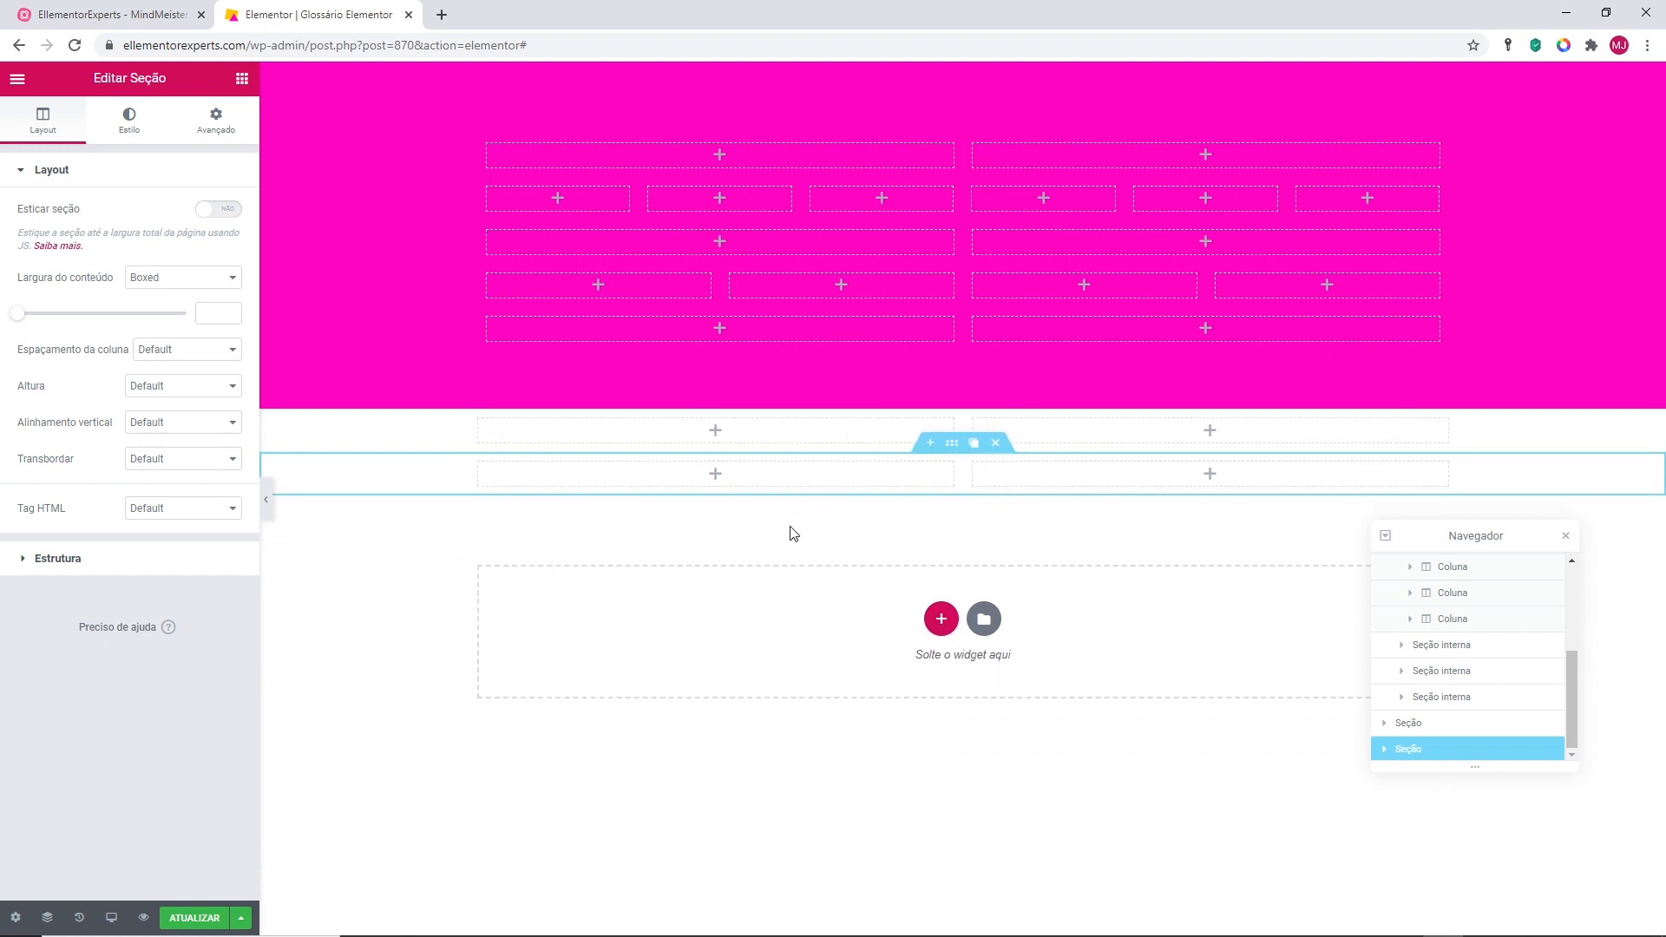
Step: Select the two new two-column sections in turn and delete both of them
{"action": "left_click", "coordinate": [950, 404]}
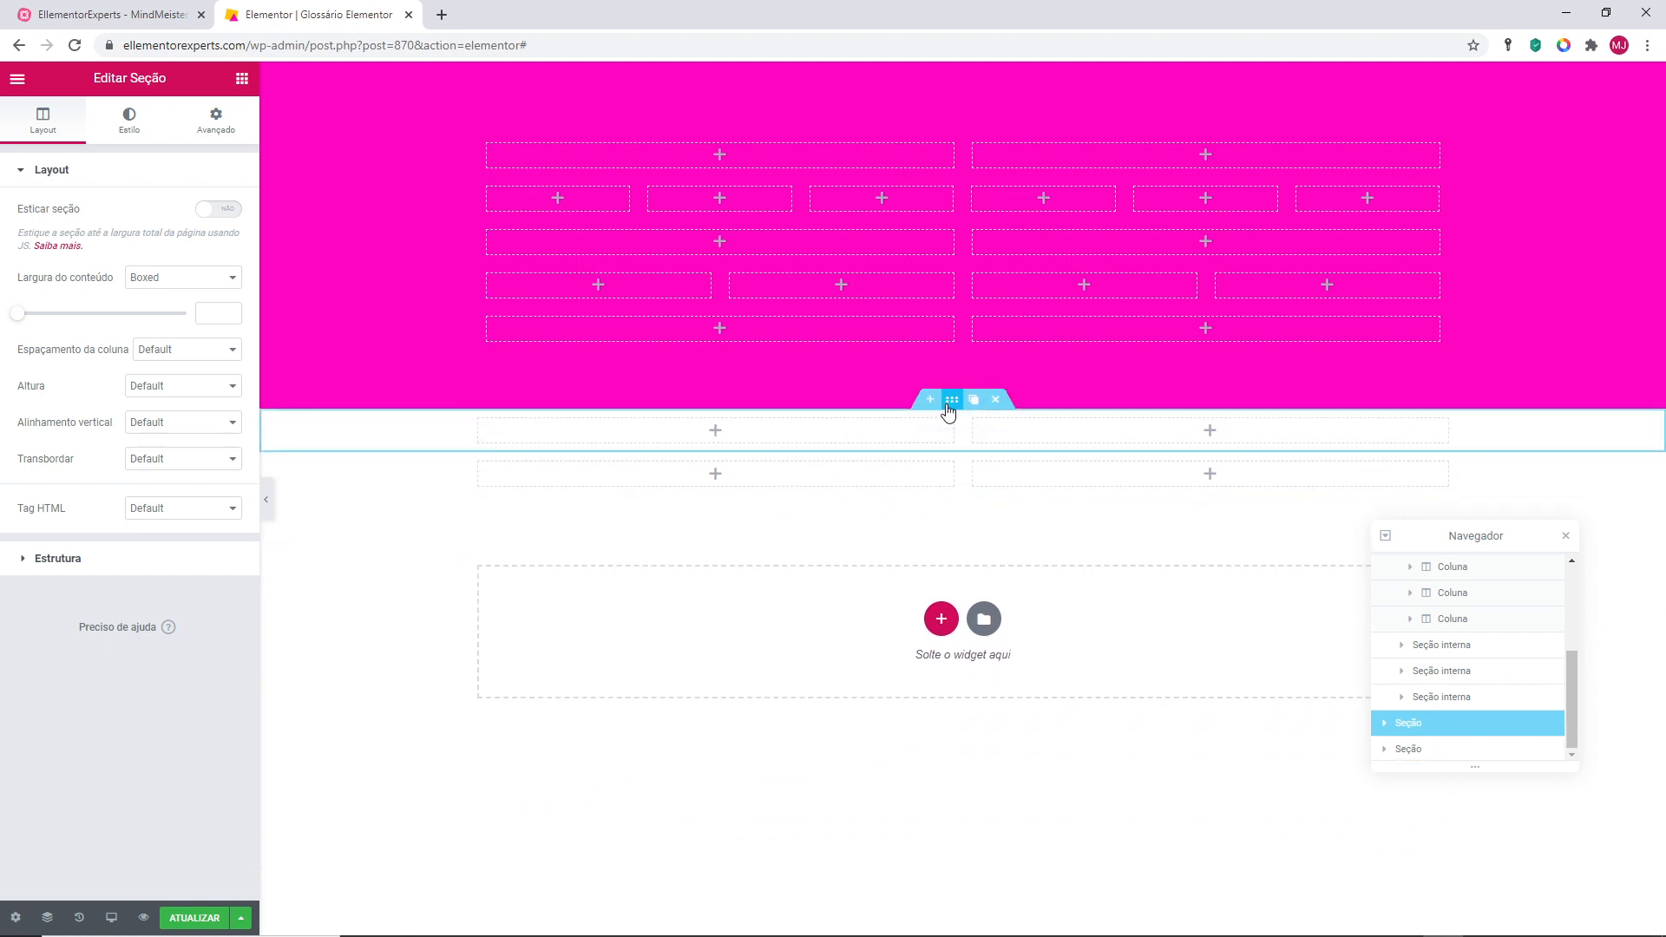
{"action": "left_click", "coordinate": [951, 444]}
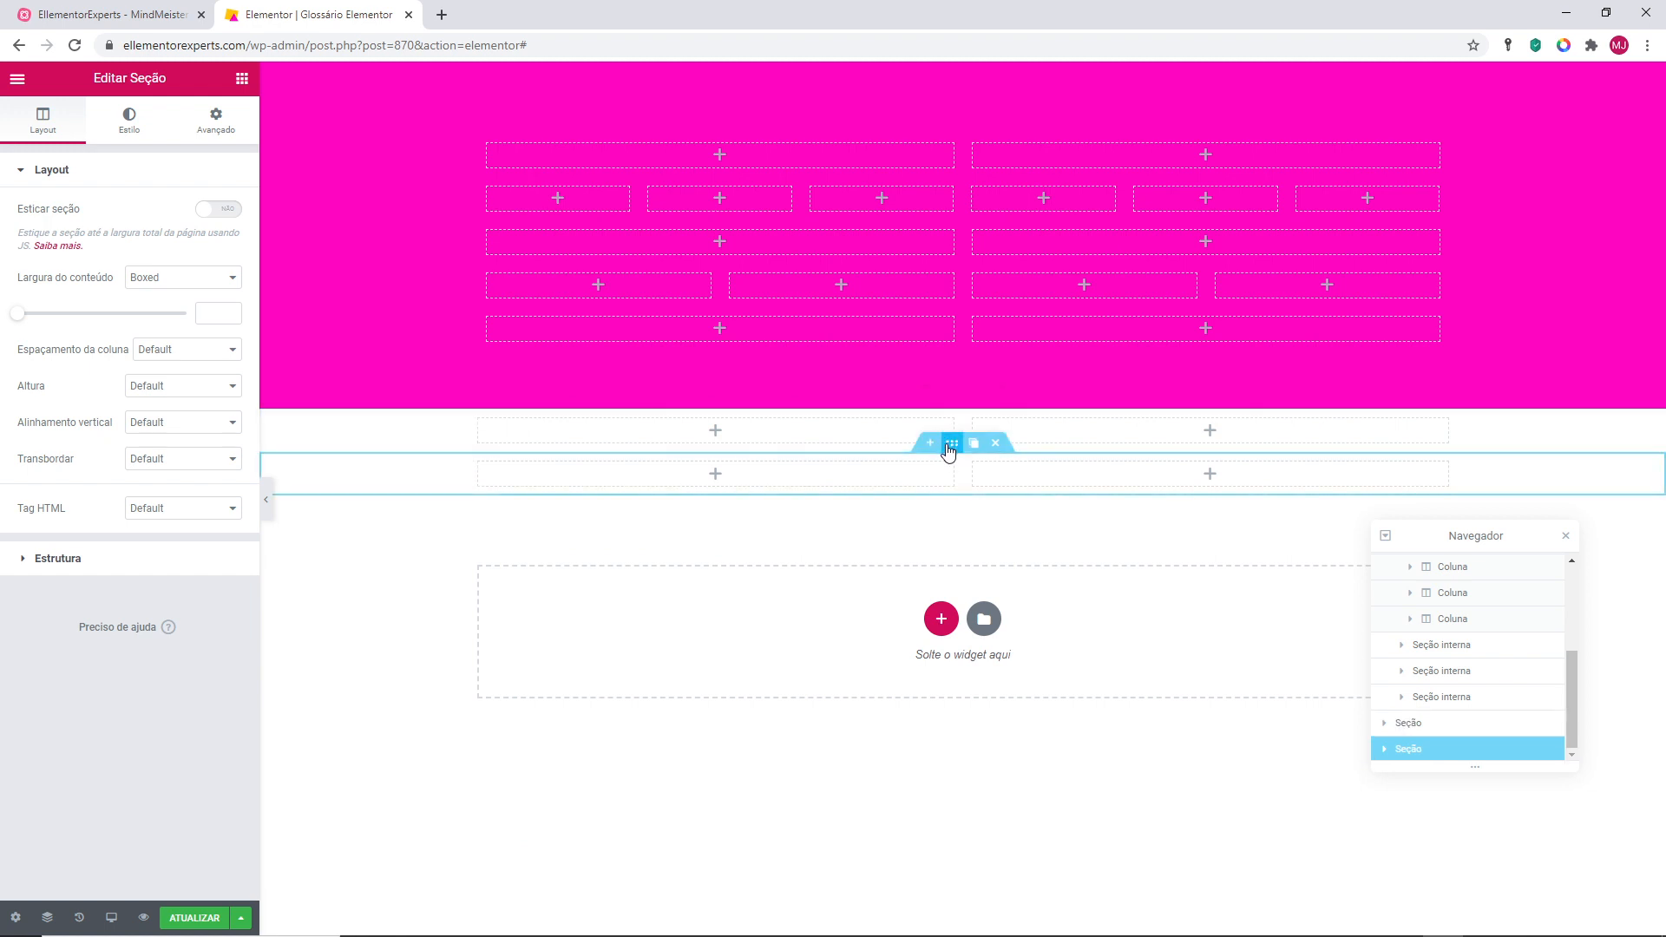
{"action": "mouse_move", "coordinate": [949, 449]}
{"action": "left_mouse_down"}
{"action": "mouse_move", "coordinate": [951, 398]}
{"action": "mouse_move", "coordinate": [952, 439]}
{"action": "left_mouse_up"}
{"action": "left_click", "coordinate": [995, 442]}
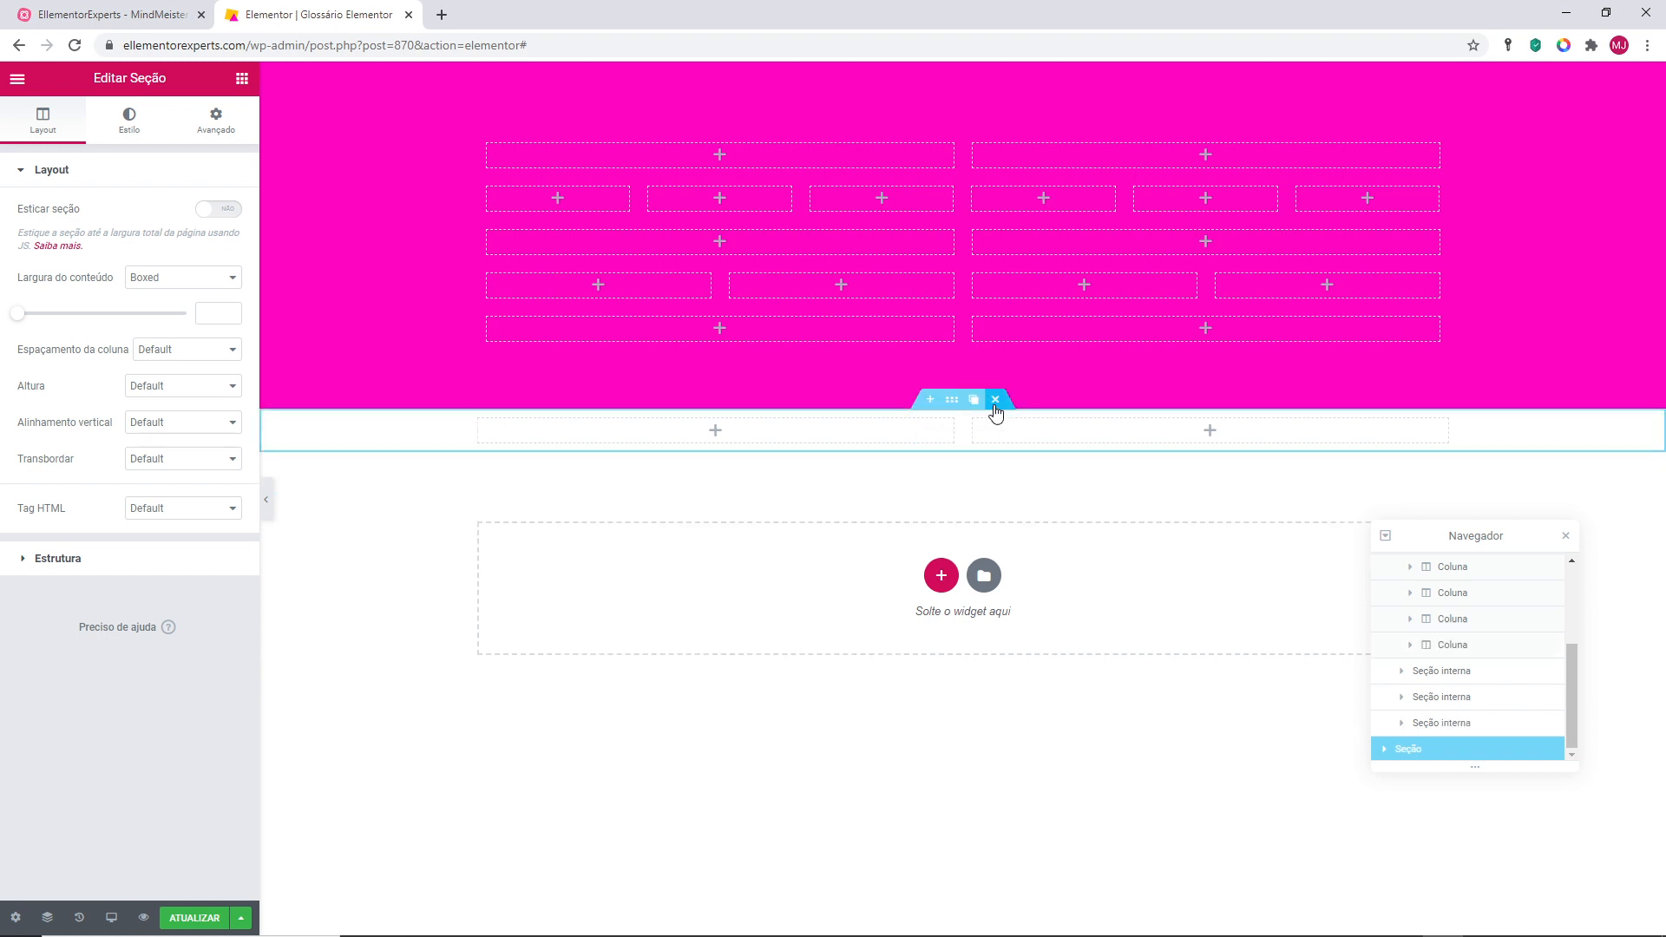
{"action": "left_click", "coordinate": [995, 400]}
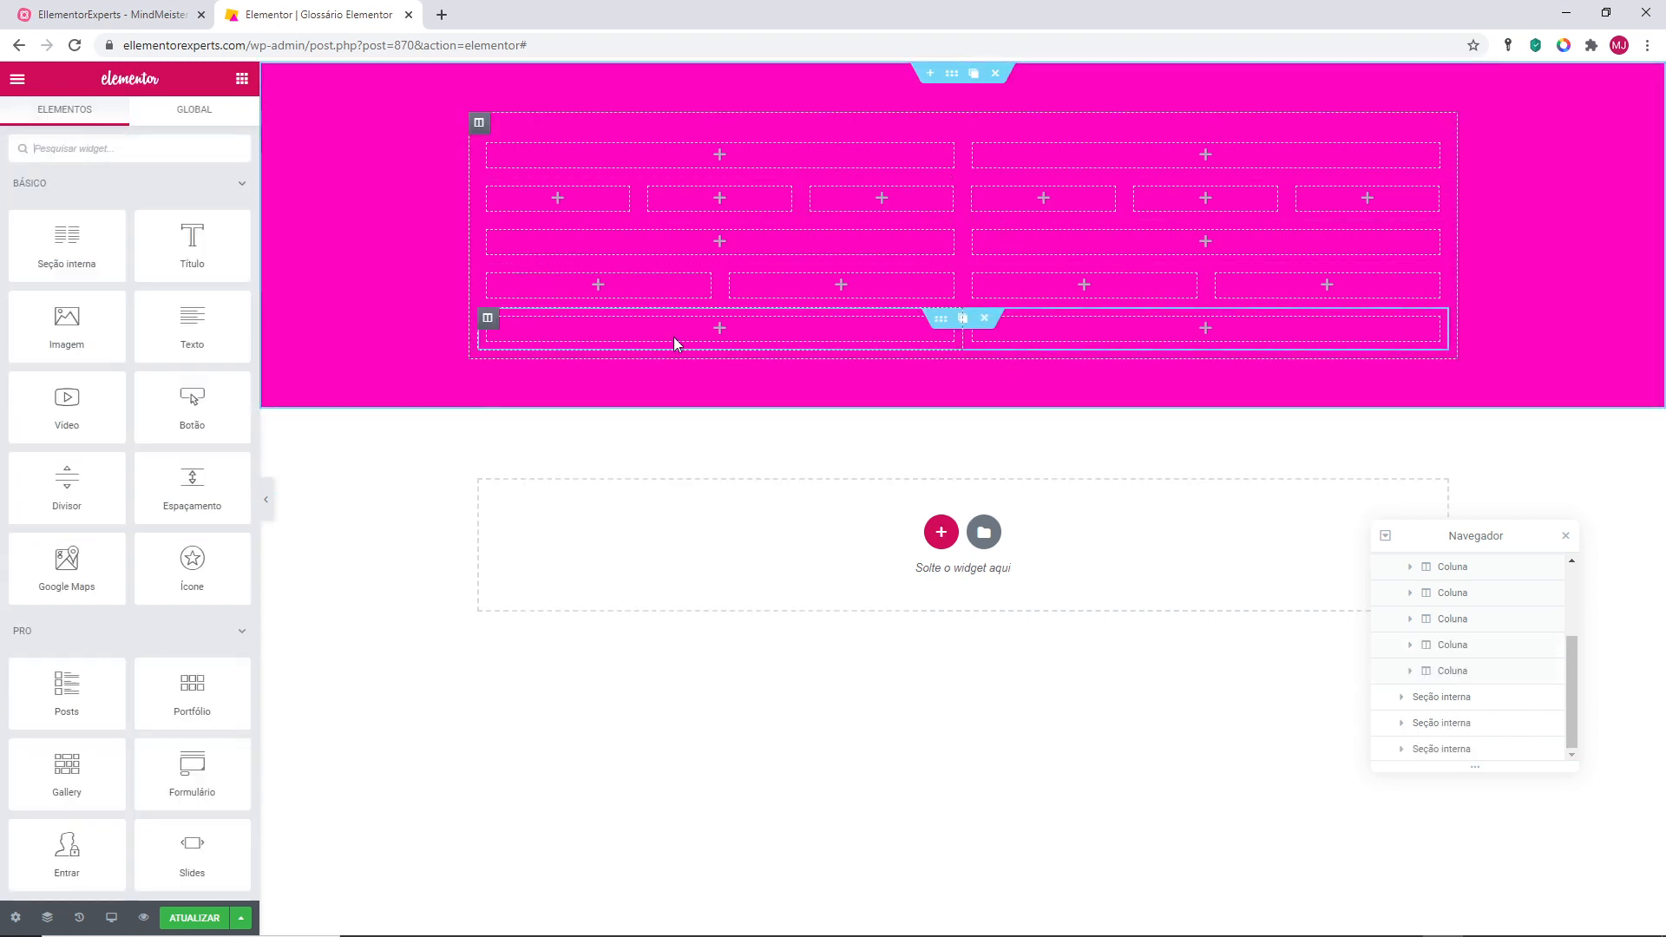